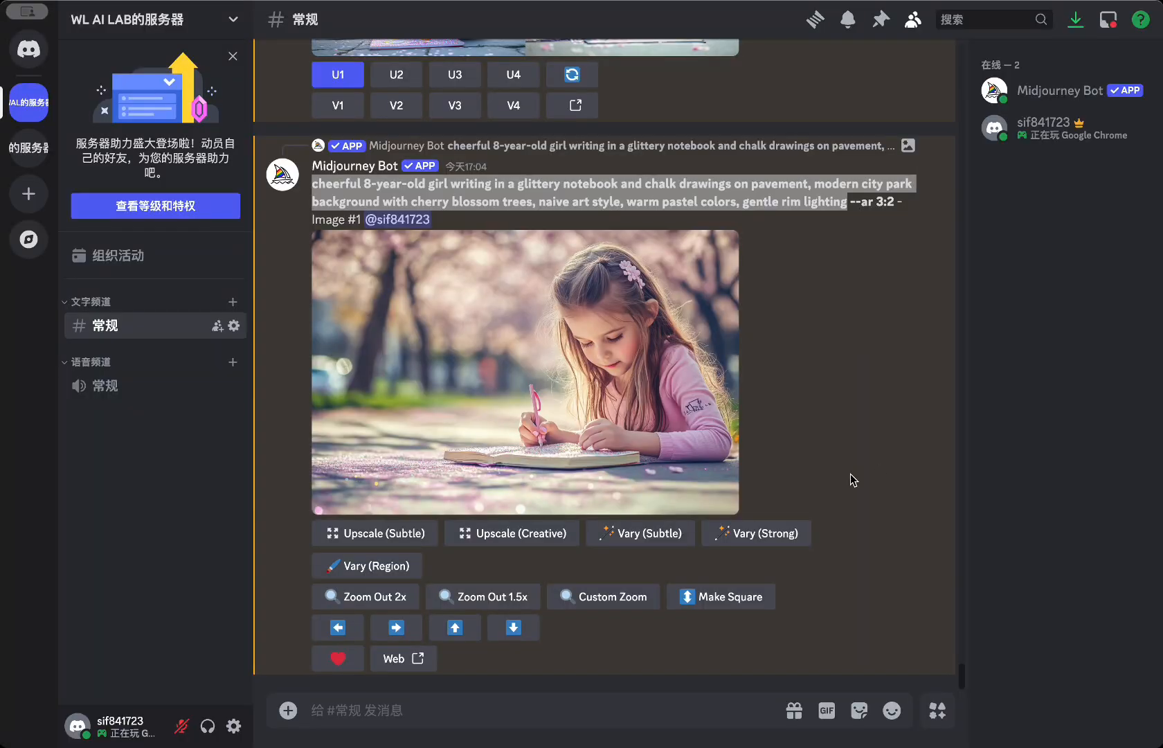
Step: Start an /imagine command with the prompt "a cheerful 8-year-old girl writing in a glittery notebook…", copied from the latest image up to "gentle rim lighting"
left_click(443, 708)
left_click(405, 706)
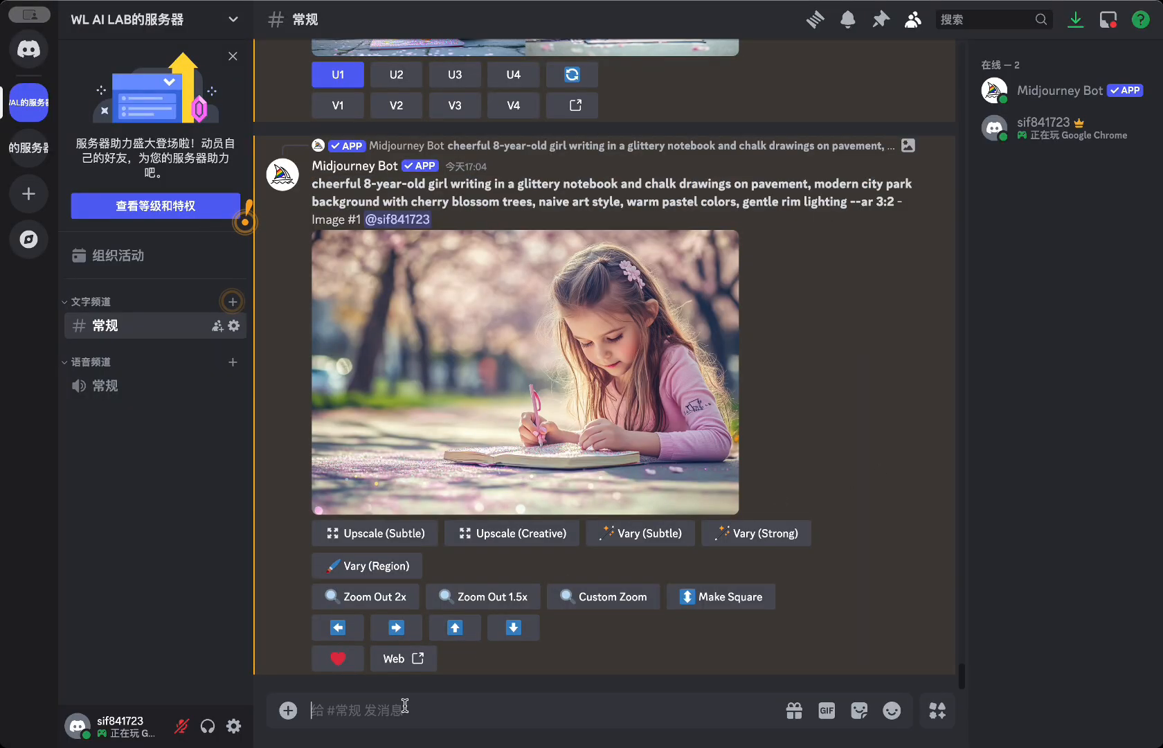
type("/")
key("Return")
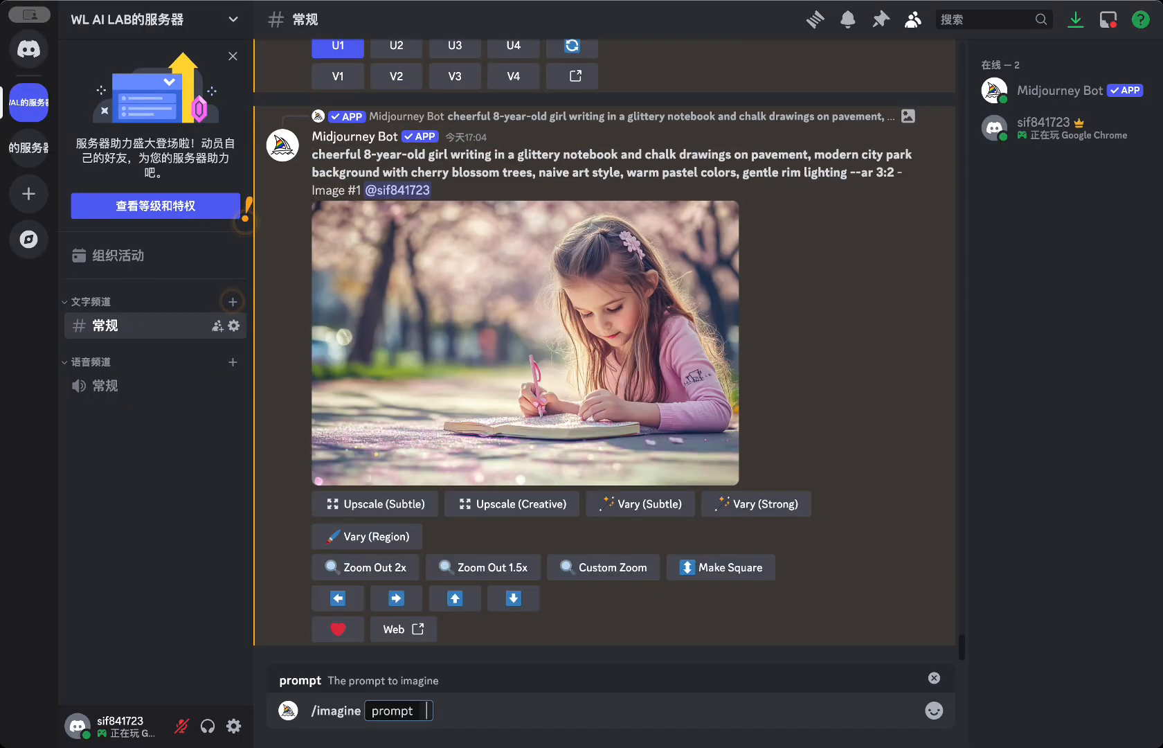
type("cheerful 8-year-old girl writing in a glittery notebook and chalk drawings on pavement, modern city park background with cherry blossom trees, naive art style, warm pastel colors, gentle rim lighting")
key("super+Up")
type("a")
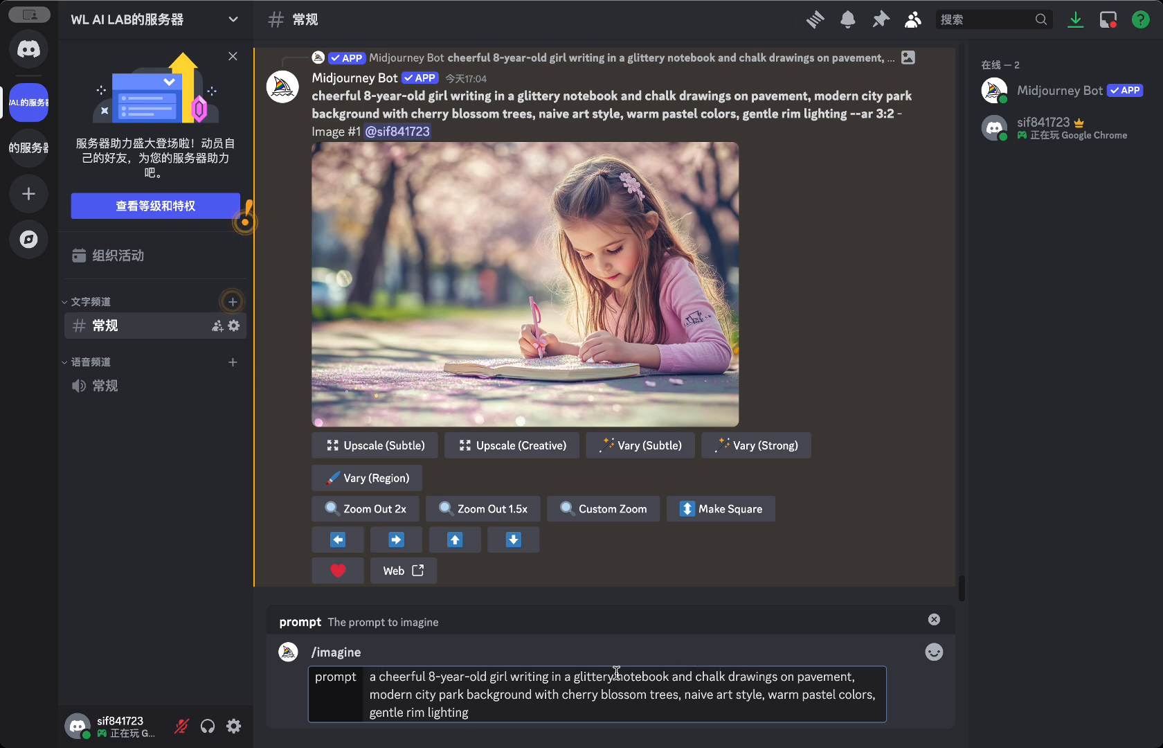
Step: Highlight the glittery notebook and cherry blossom trees phrases in the prompt to examine its descriptive details
left_click_drag(581, 672, 676, 671)
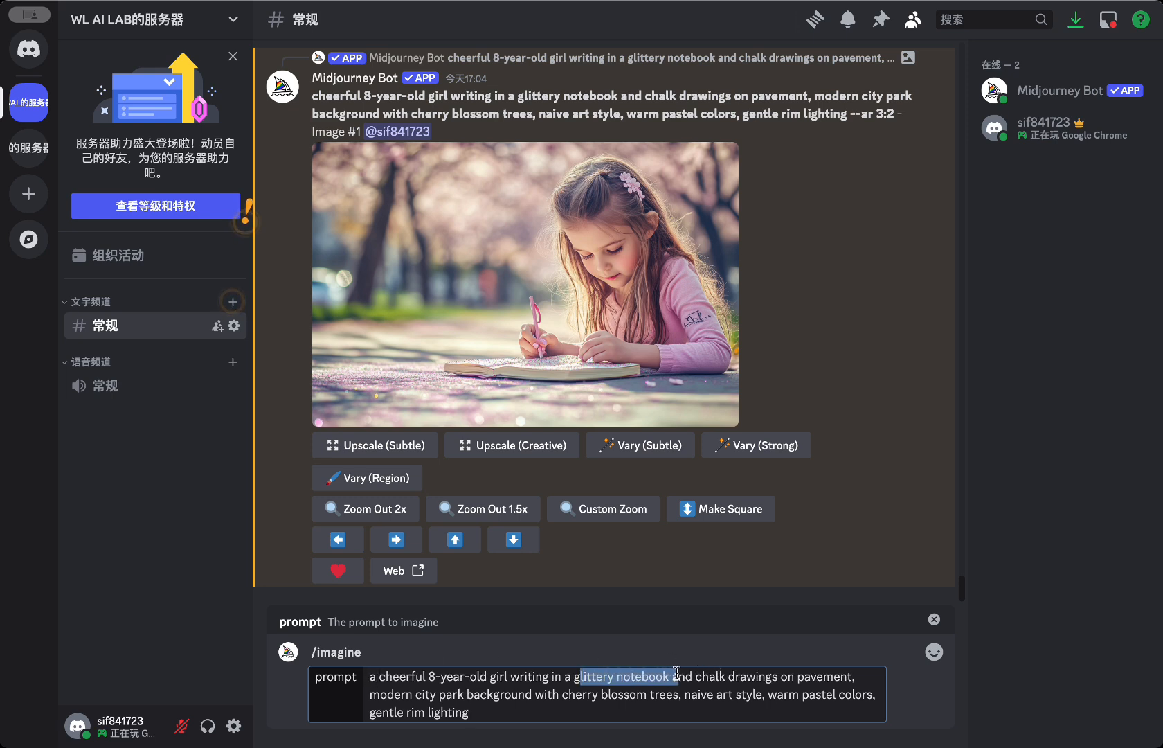
left_click(860, 675)
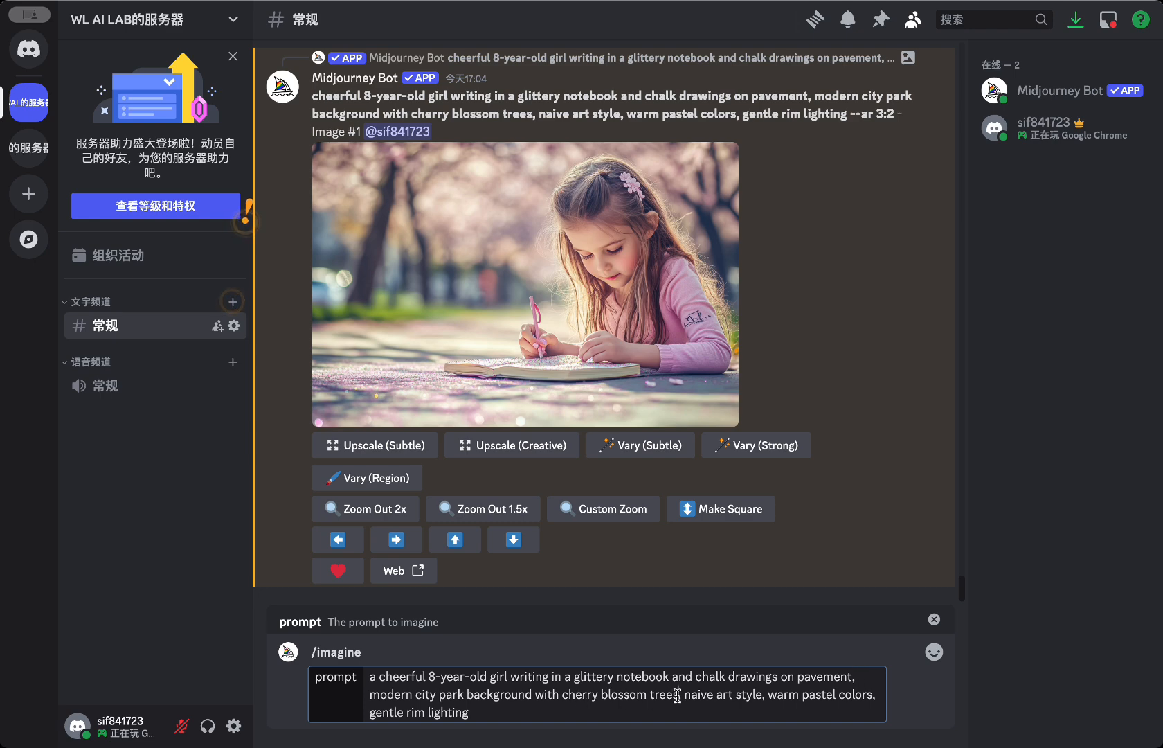
left_click_drag(678, 693, 518, 694)
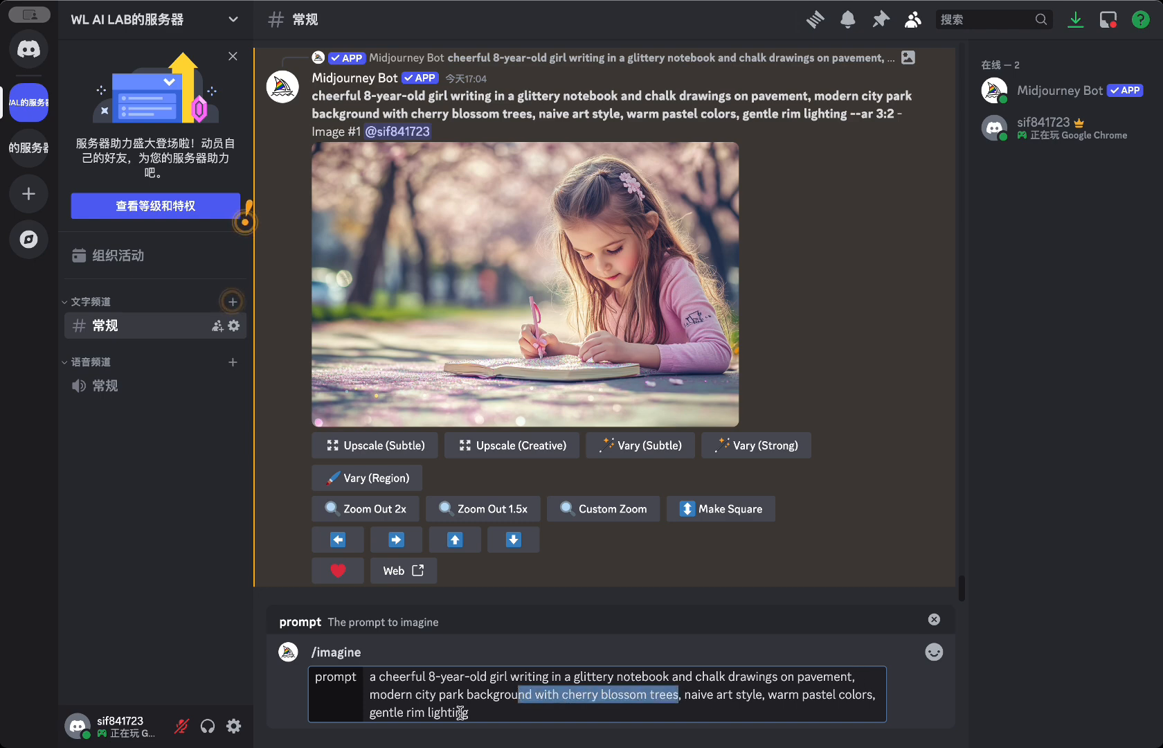
left_click(486, 712)
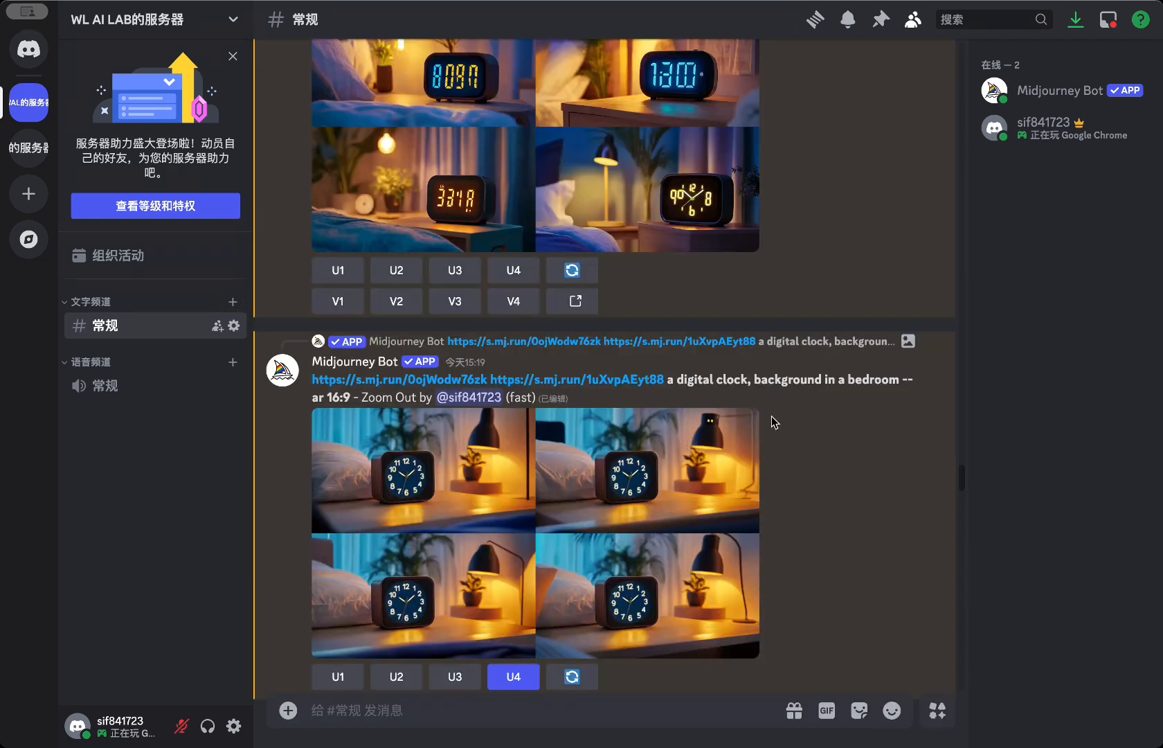
Step: Examine the enlarged Zoom Out and Variations (Strong) grids of the digital clock in a bedroom
left_click(632, 489)
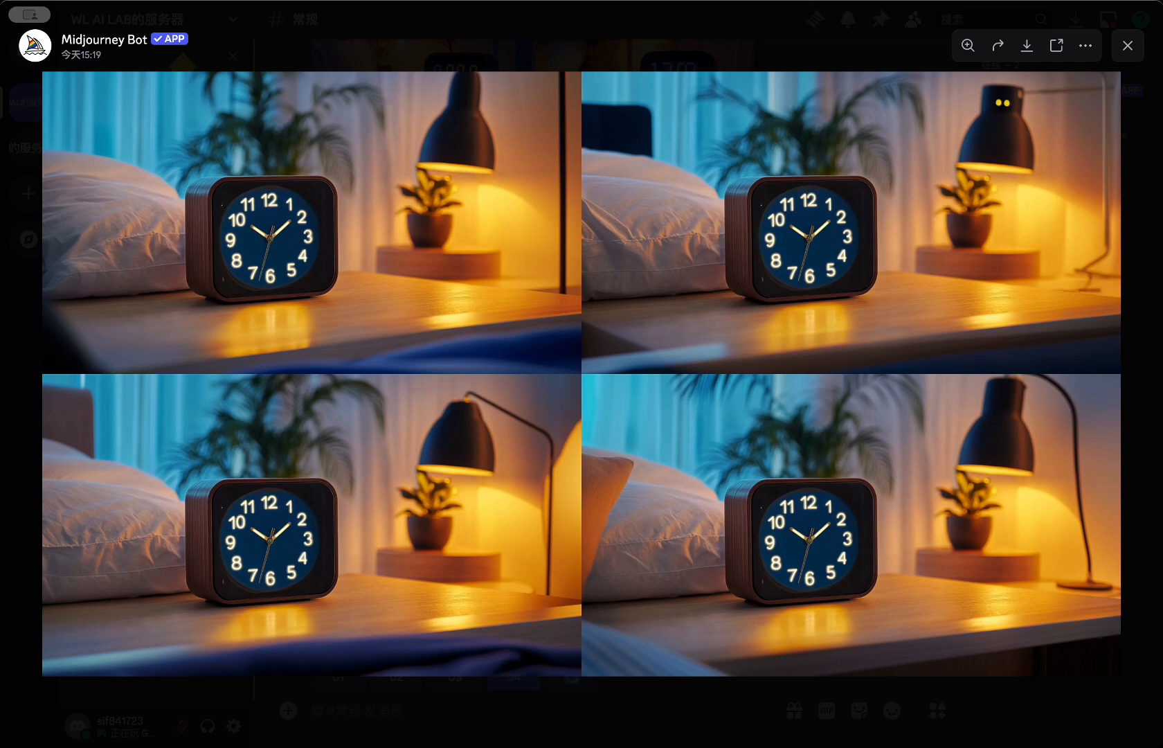
left_click(732, 26)
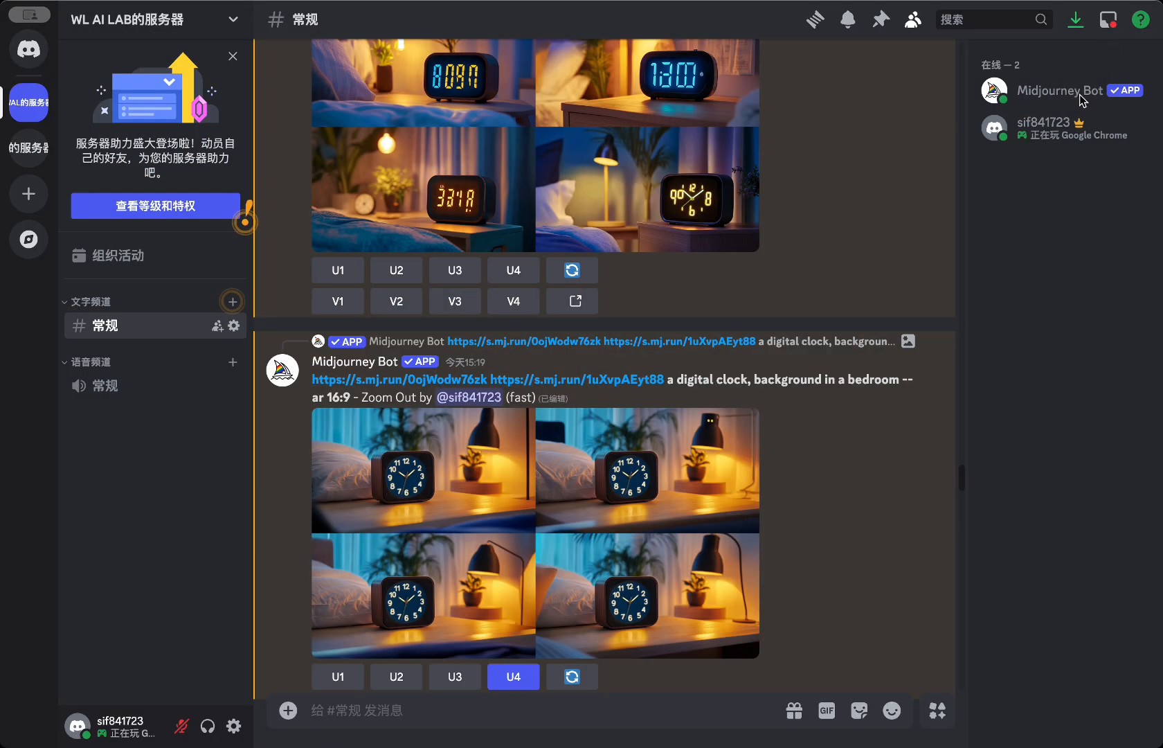
scroll(720, 208, "up", 1)
scroll(721, 208, "up", 4)
left_click(734, 388)
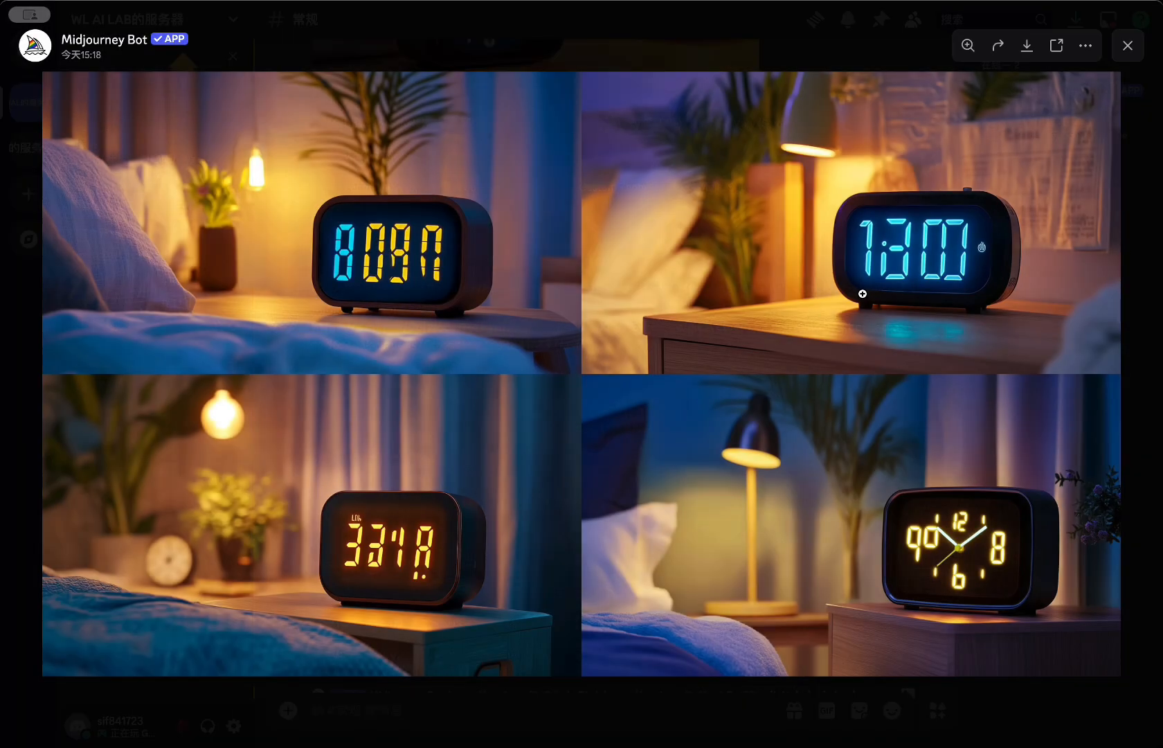
left_click(1127, 46)
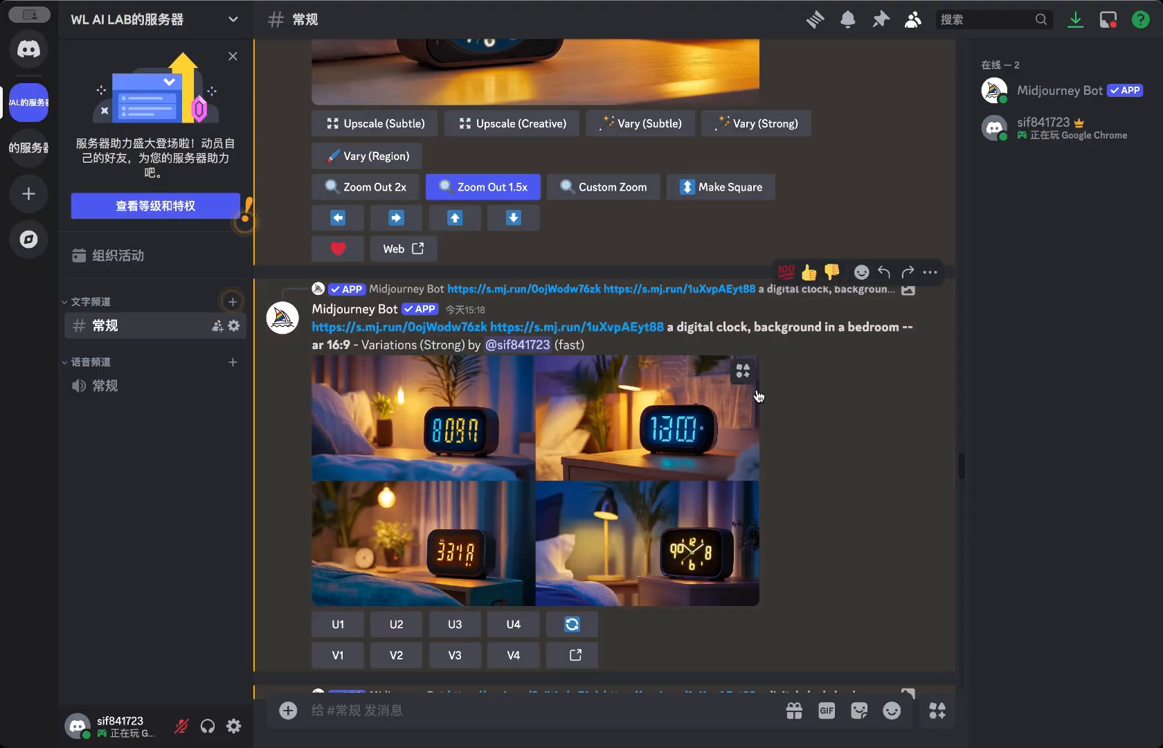
scroll(756, 390, "down", 5)
left_click(743, 408)
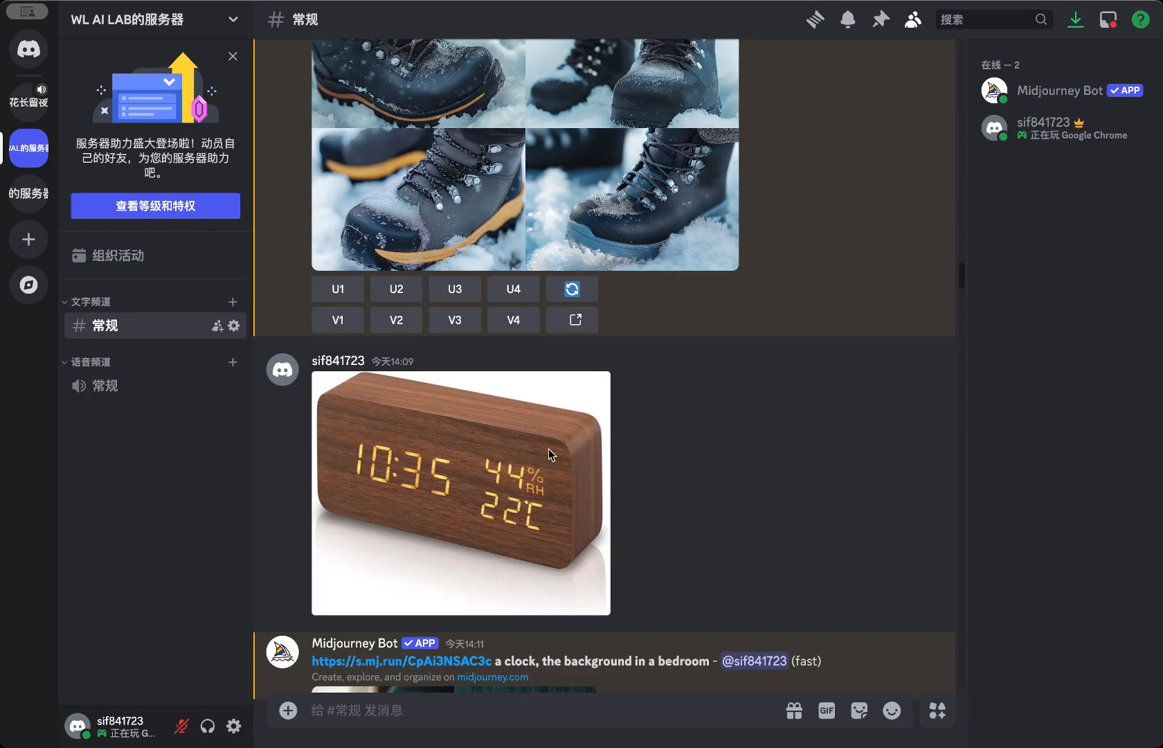
Step: View the wooden digital clock reference photo enlarged and go back to the channel's first clock generation
left_click(488, 459)
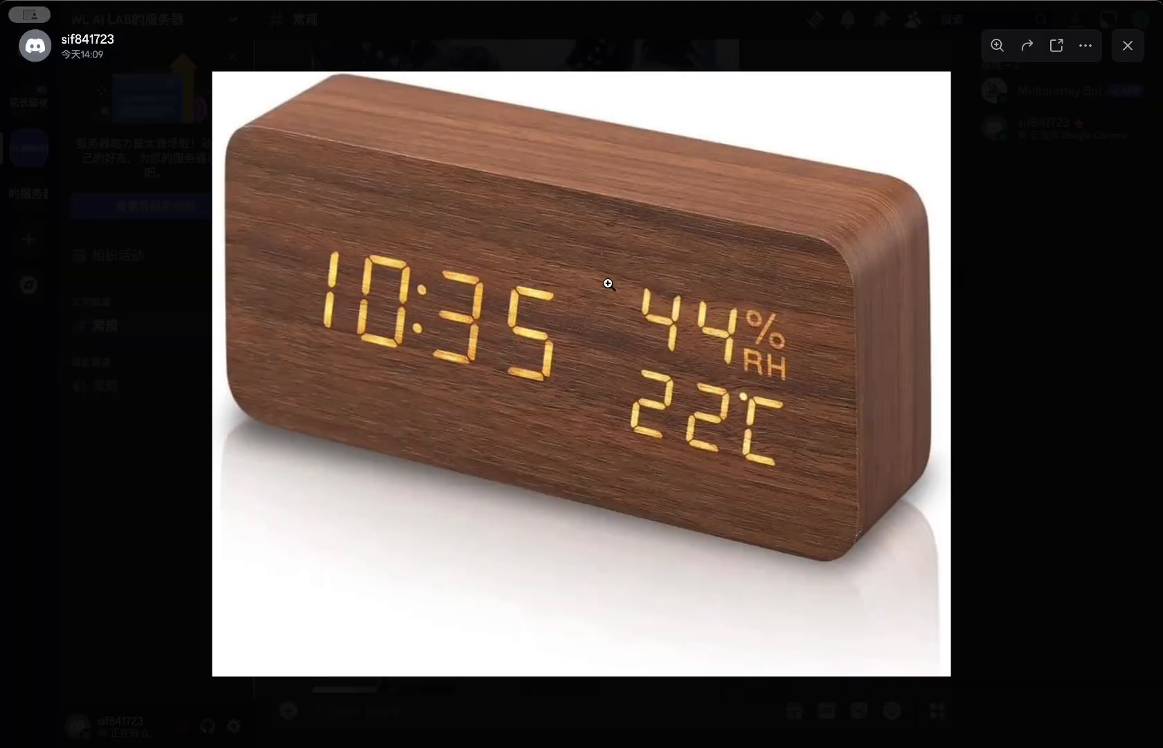
left_click(994, 274)
scroll(736, 335, "up", 10)
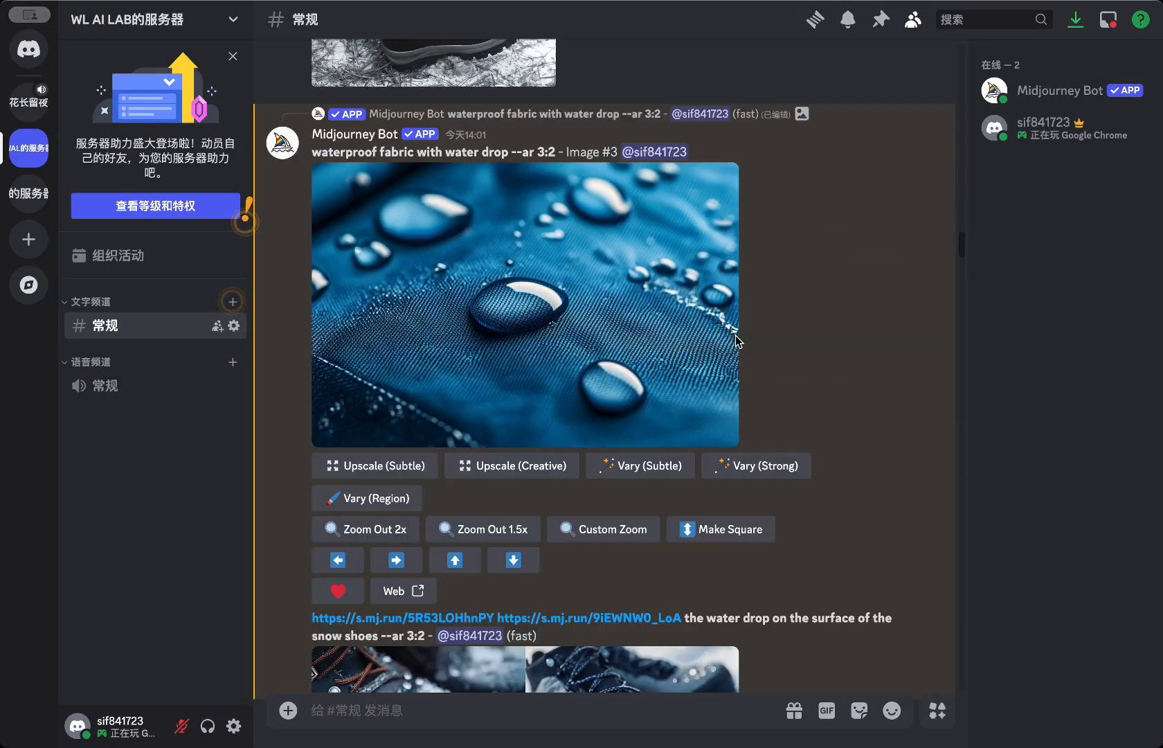
scroll(735, 335, "up", 15)
scroll(655, 324, "down", 5)
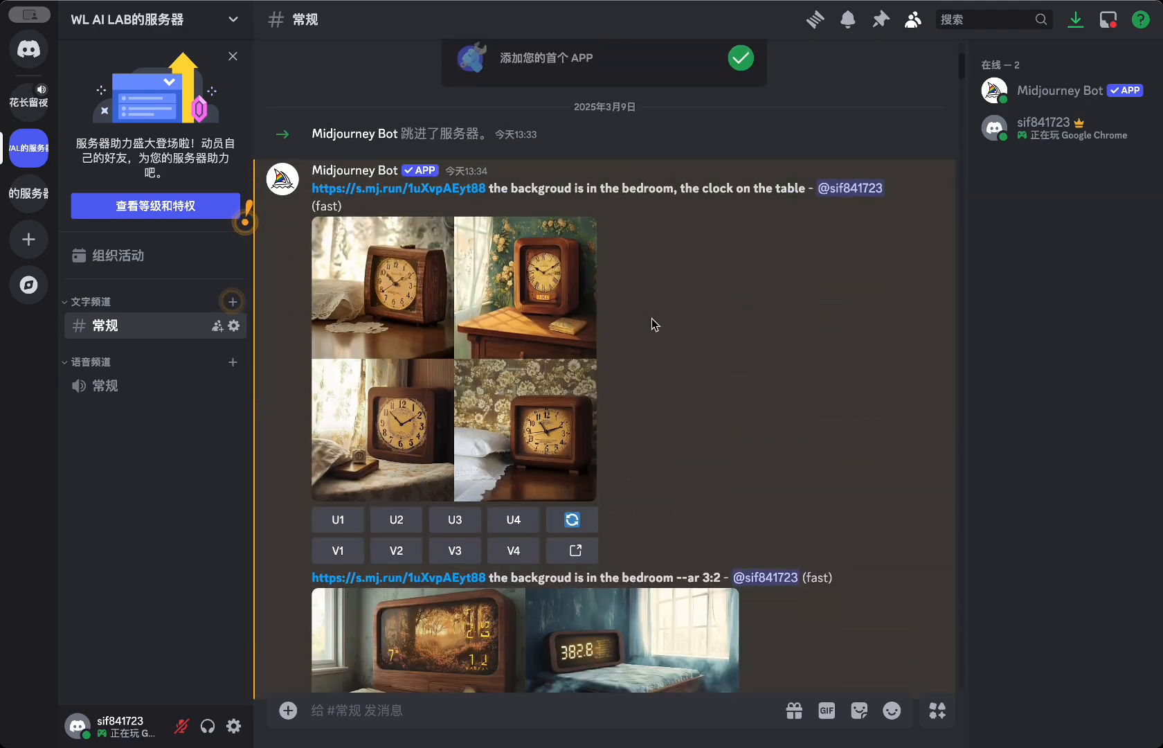
scroll(654, 324, "up", 2)
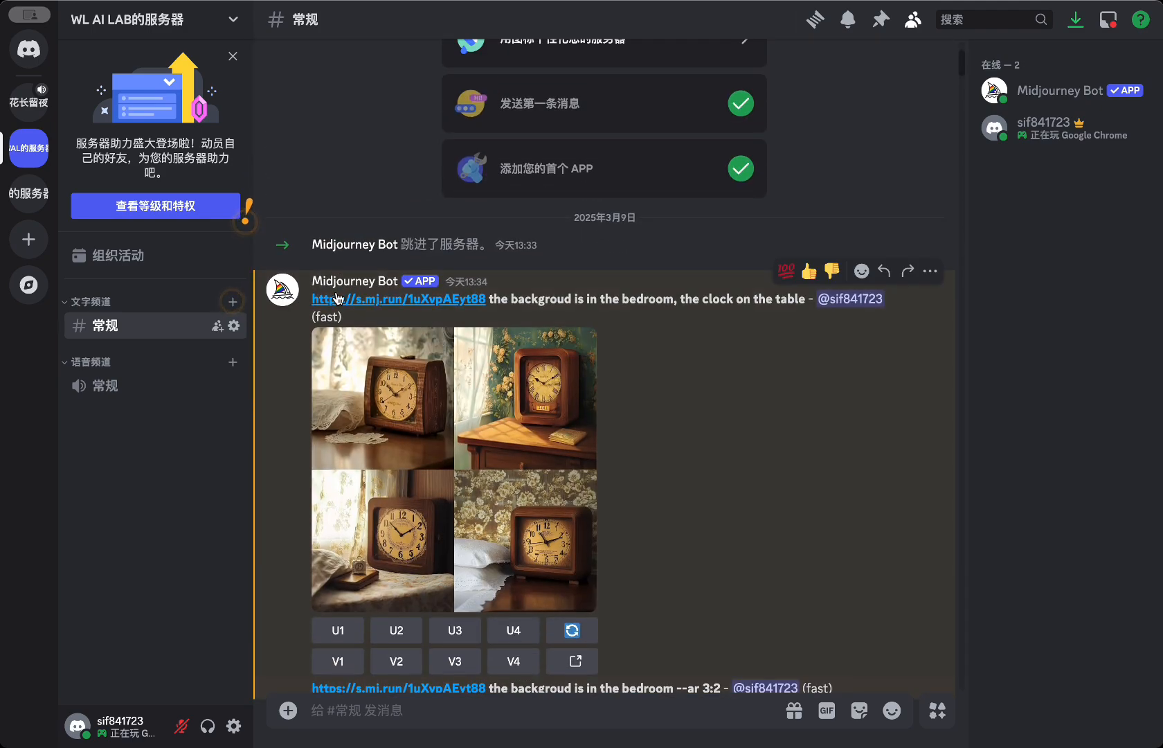
Step: Highlight the reference image link in the first clock prompt and view its four-image result enlarged
left_click_drag(488, 300, 312, 305)
left_click(518, 289)
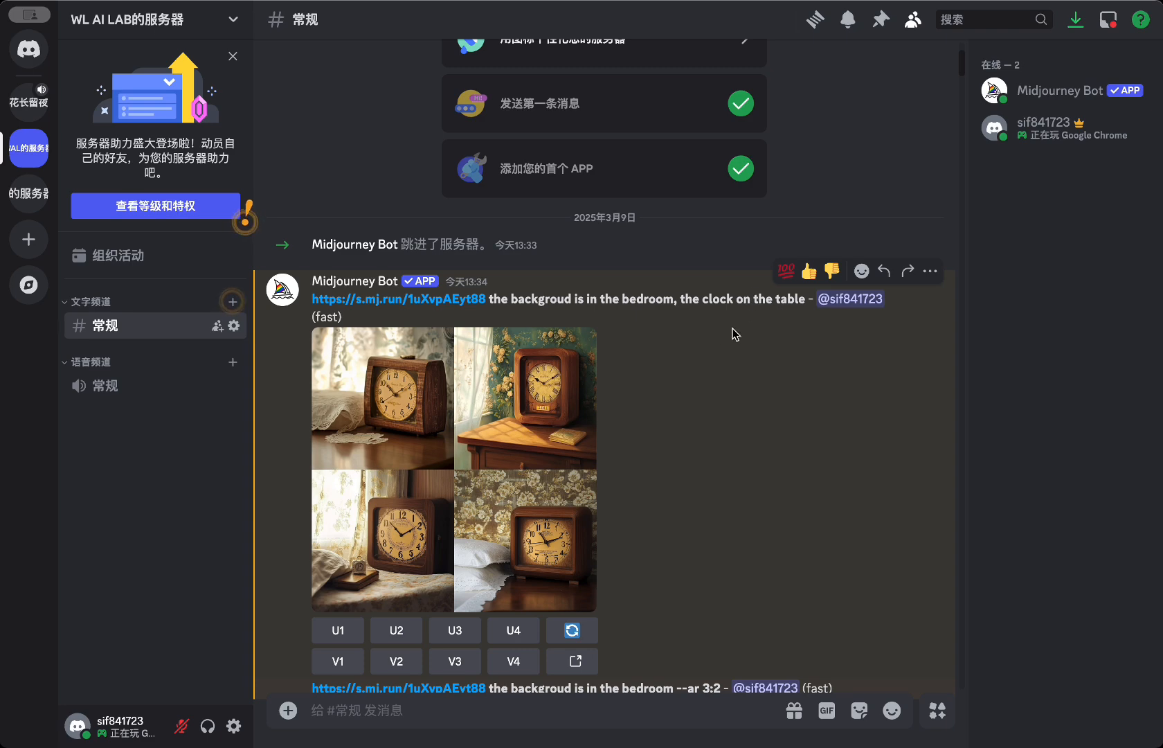
scroll(720, 348, "down", 1)
left_click(540, 380)
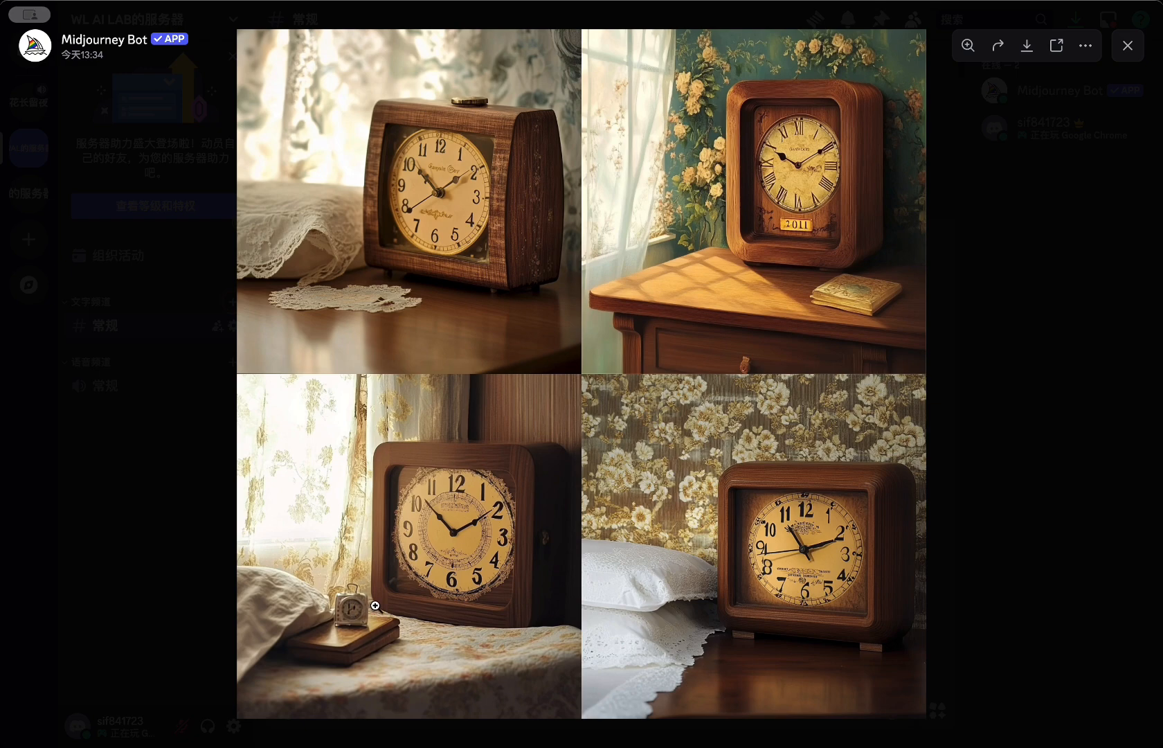
left_click(1052, 320)
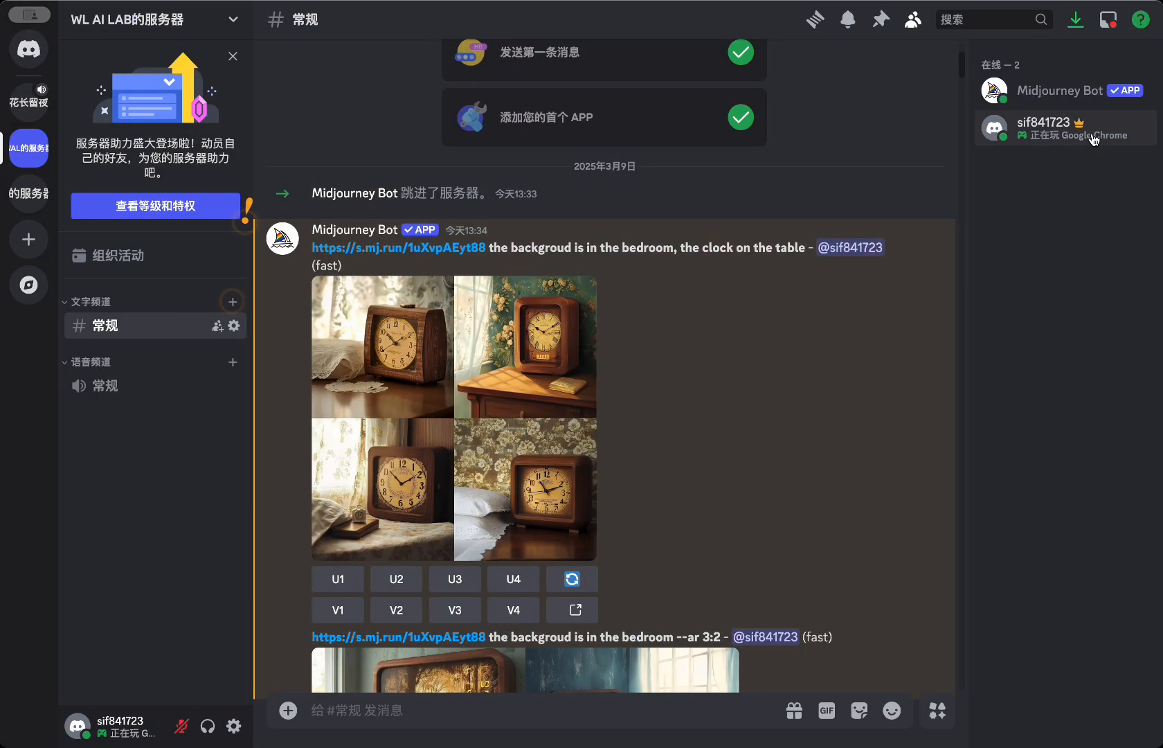
Step: In the following bedroom clock prompt, highlight the reference image link and the --ar 3:2 parameter
scroll(798, 381, "down", 3)
scroll(798, 382, "down", 2)
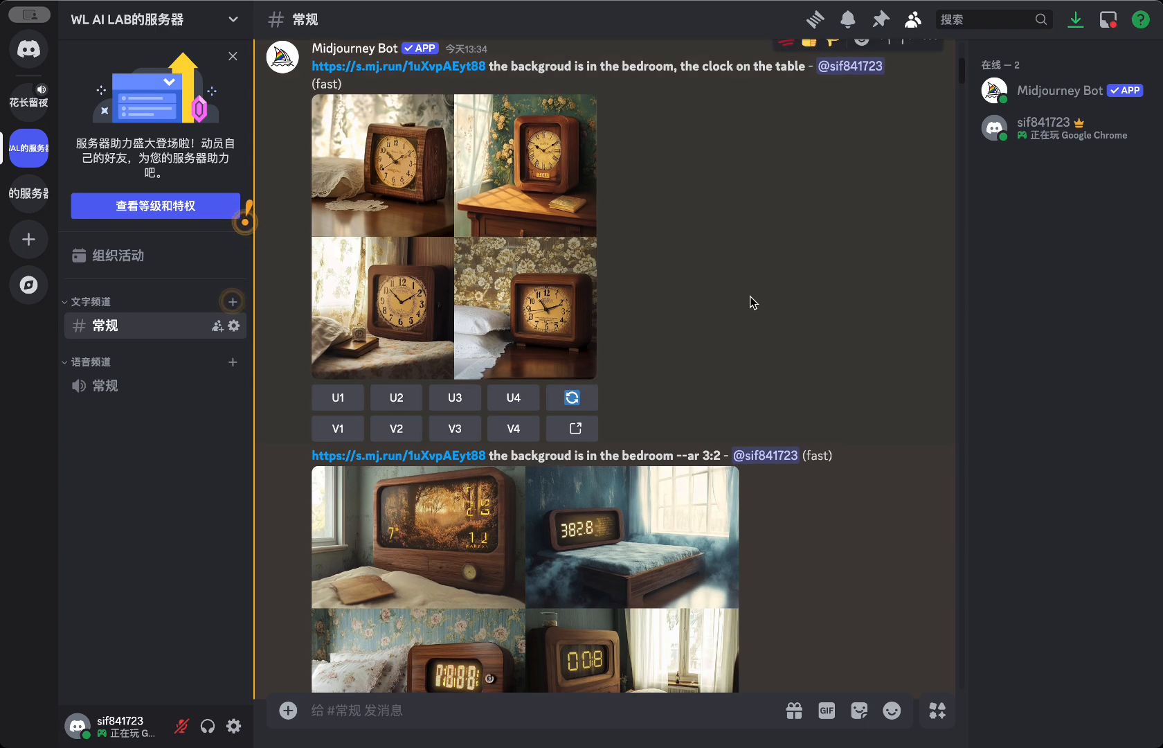
scroll(754, 303, "down", 1)
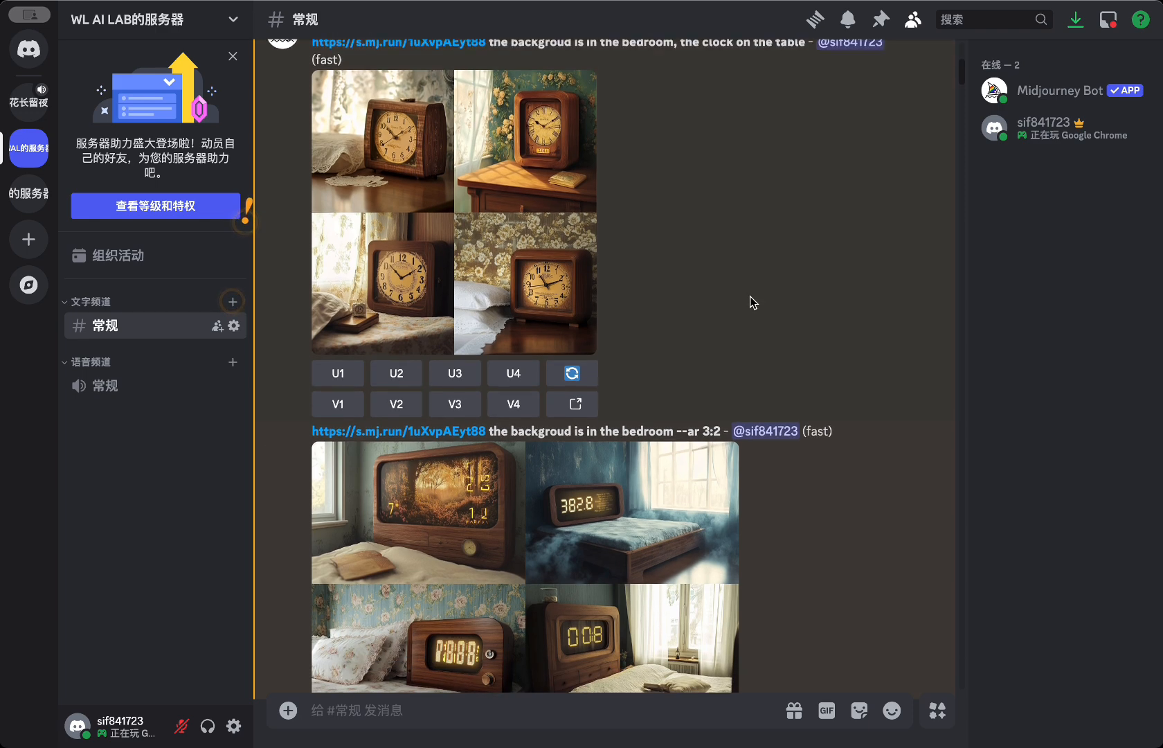
scroll(753, 302, "down", 1)
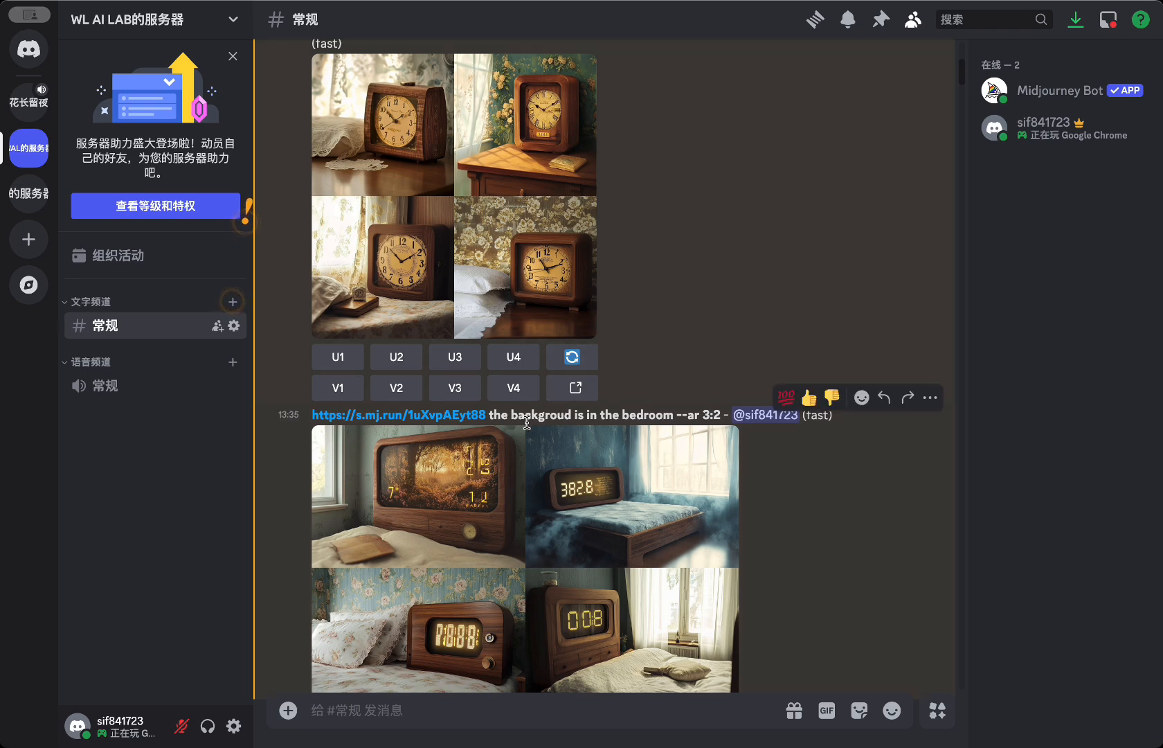
scroll(526, 422, "down", 1)
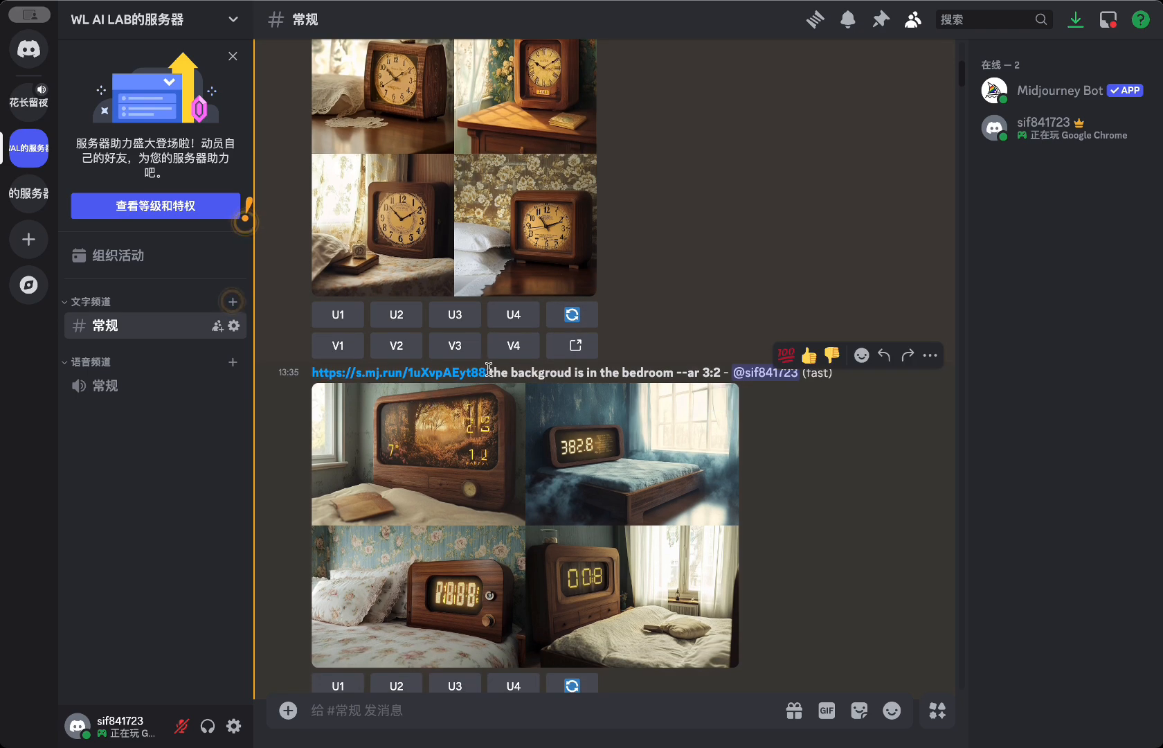
left_click_drag(489, 369, 310, 372)
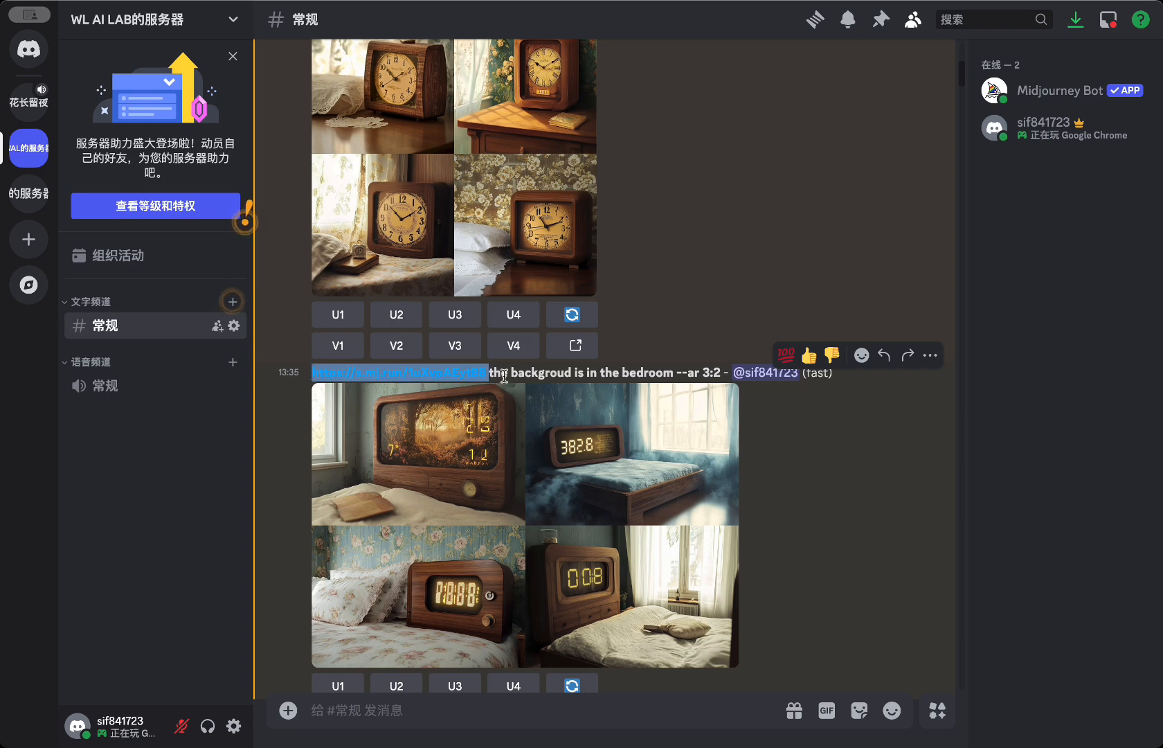
left_click(532, 372)
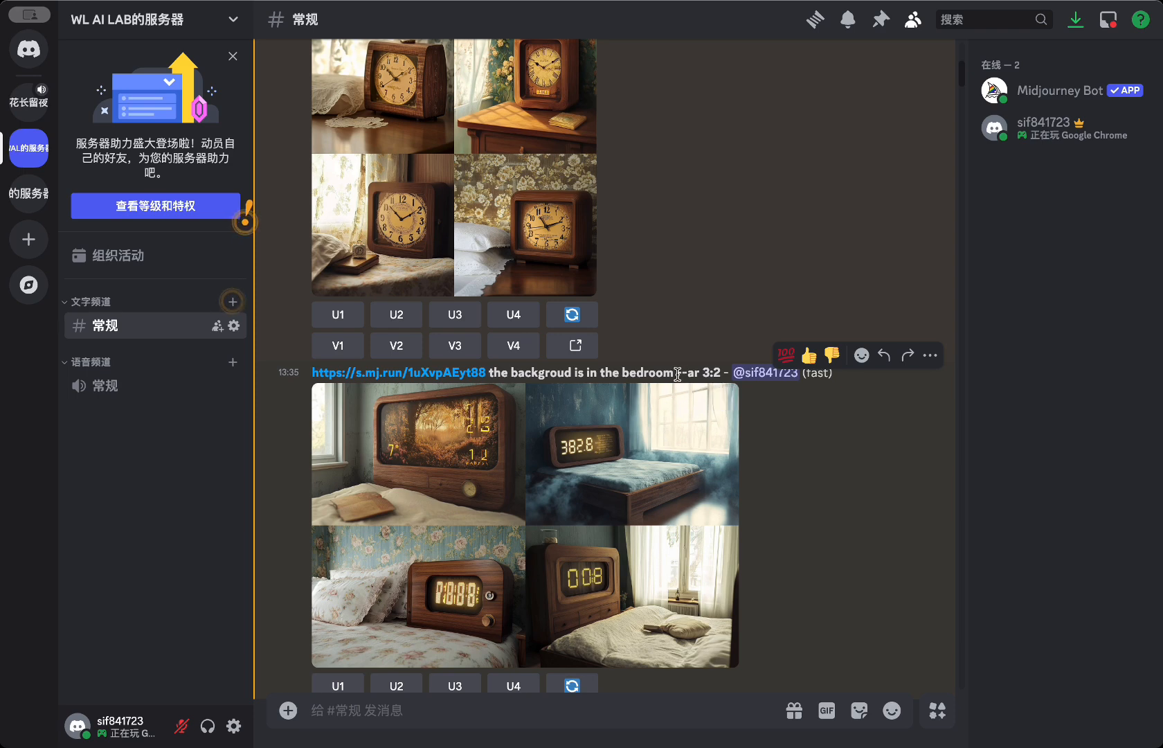
left_click_drag(676, 373, 728, 376)
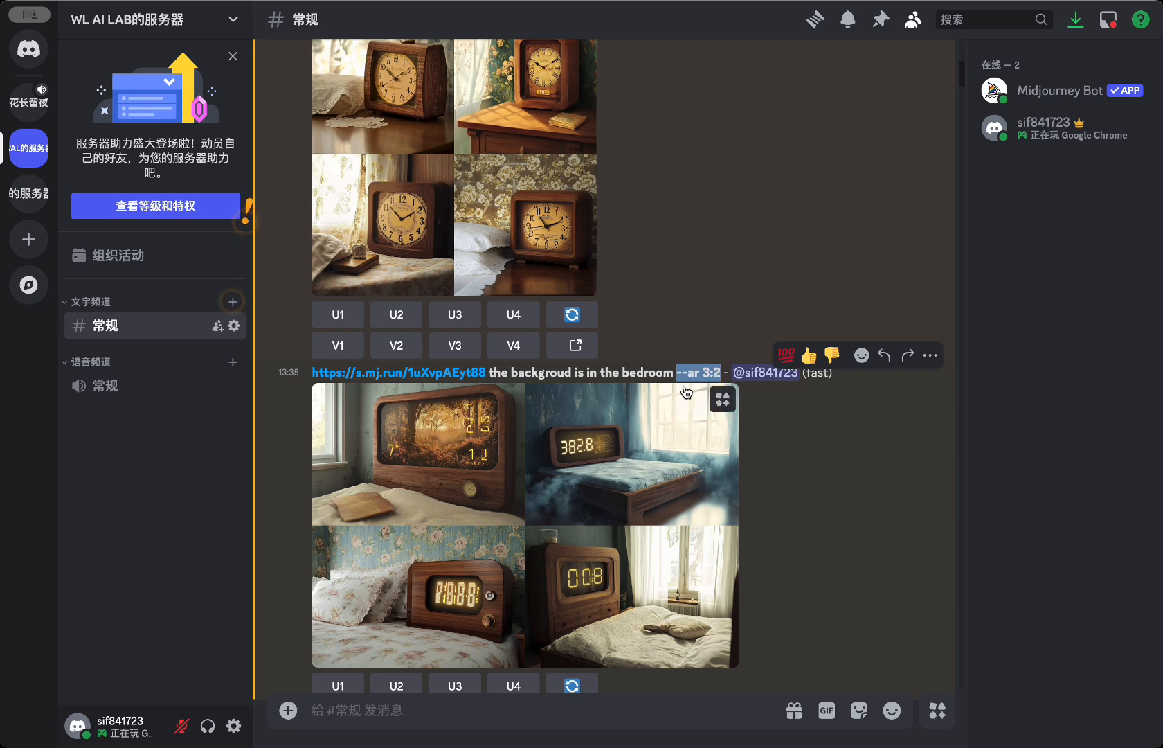
Step: Compare the enlarged --ar 3:2 bedroom clock grid with the enlarged square grid from the first generation
left_click(678, 444)
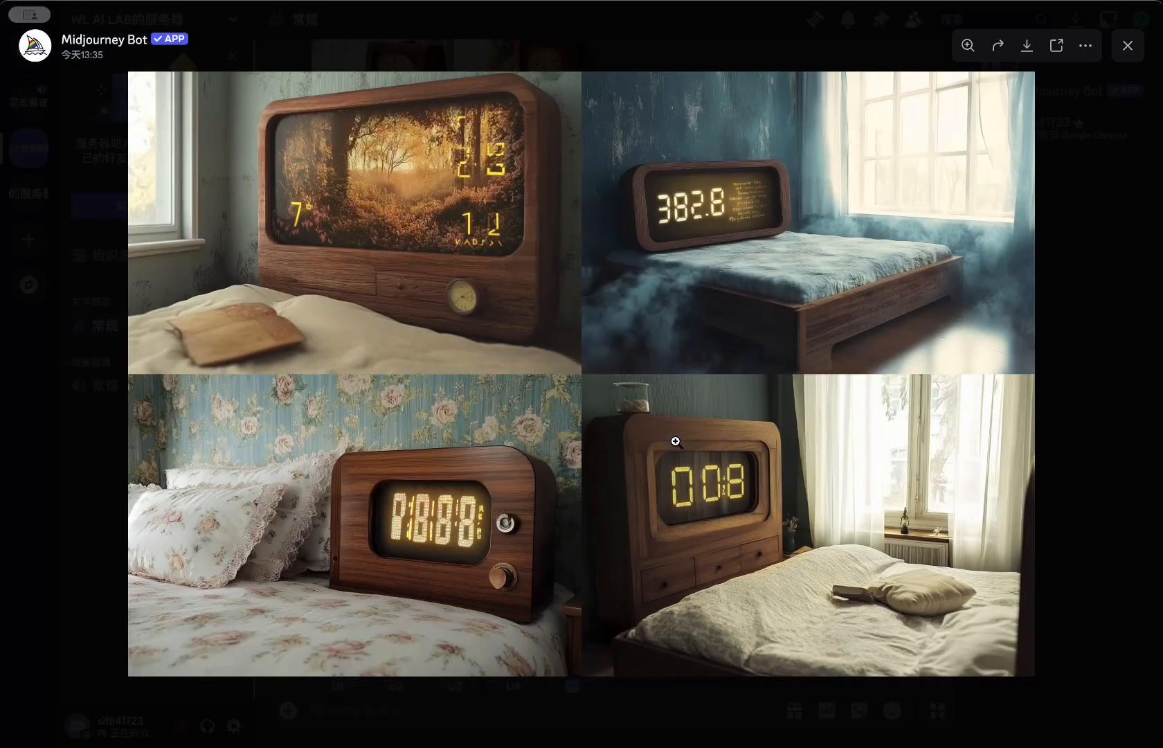
left_click(1127, 47)
left_click(565, 219)
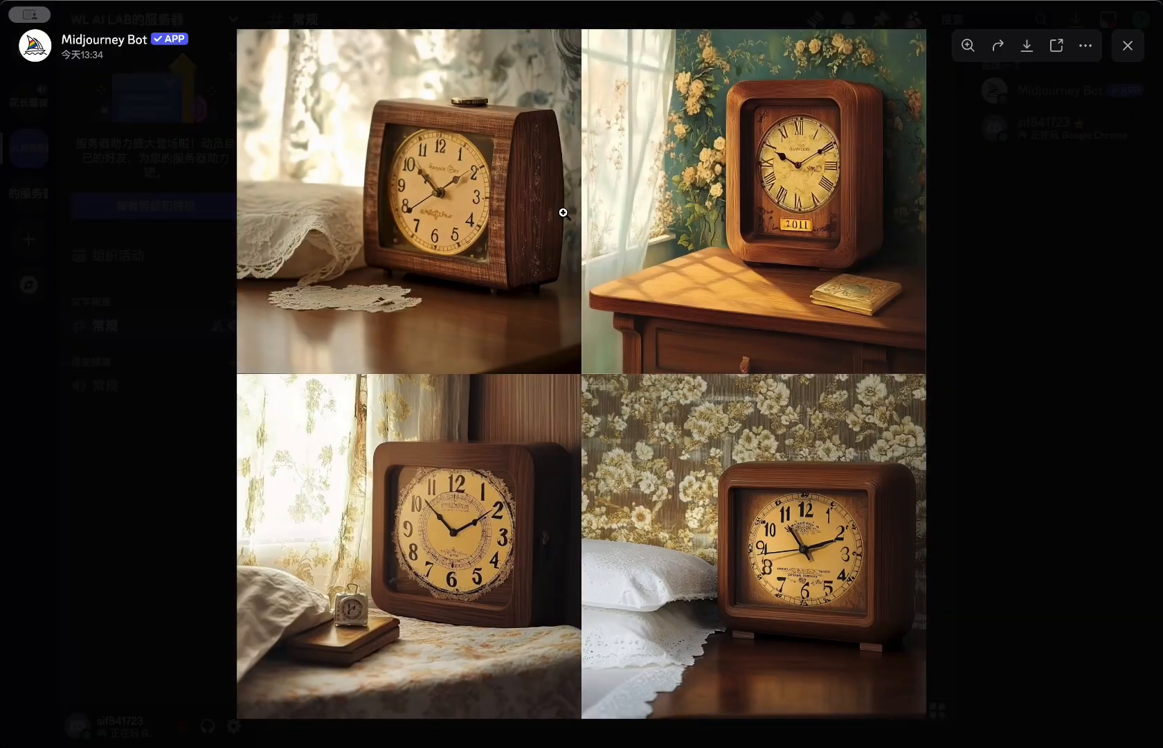
left_click(1125, 45)
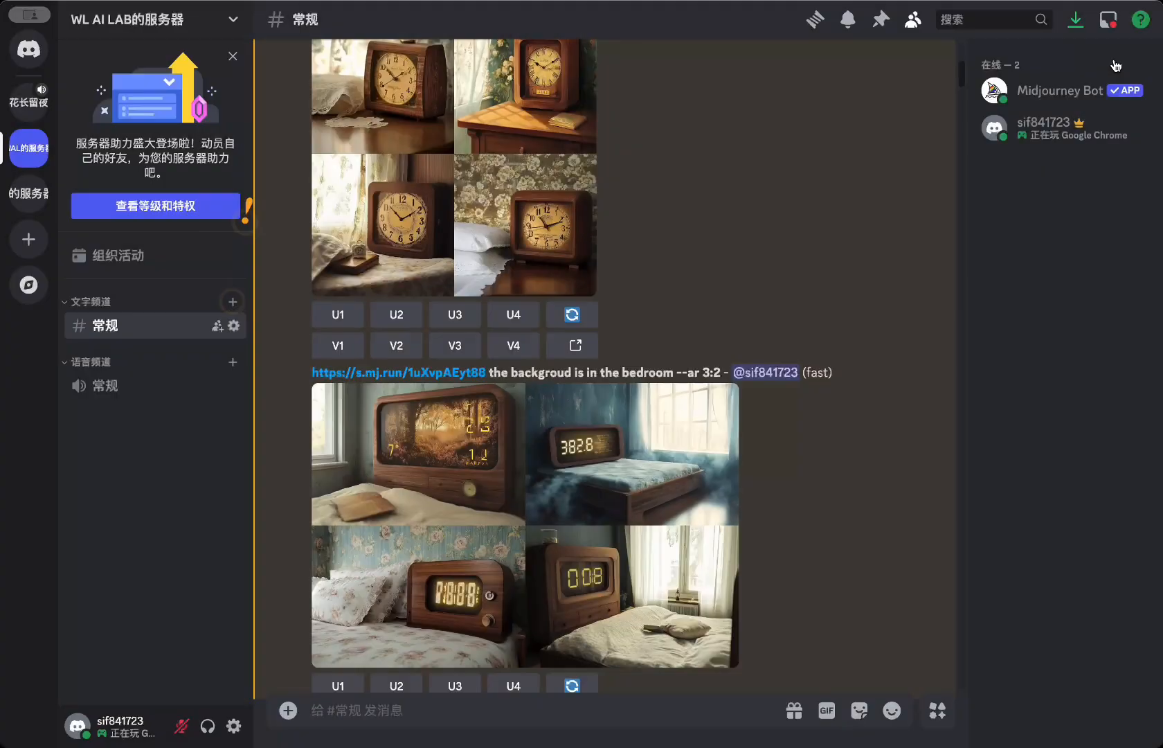
left_click(698, 525)
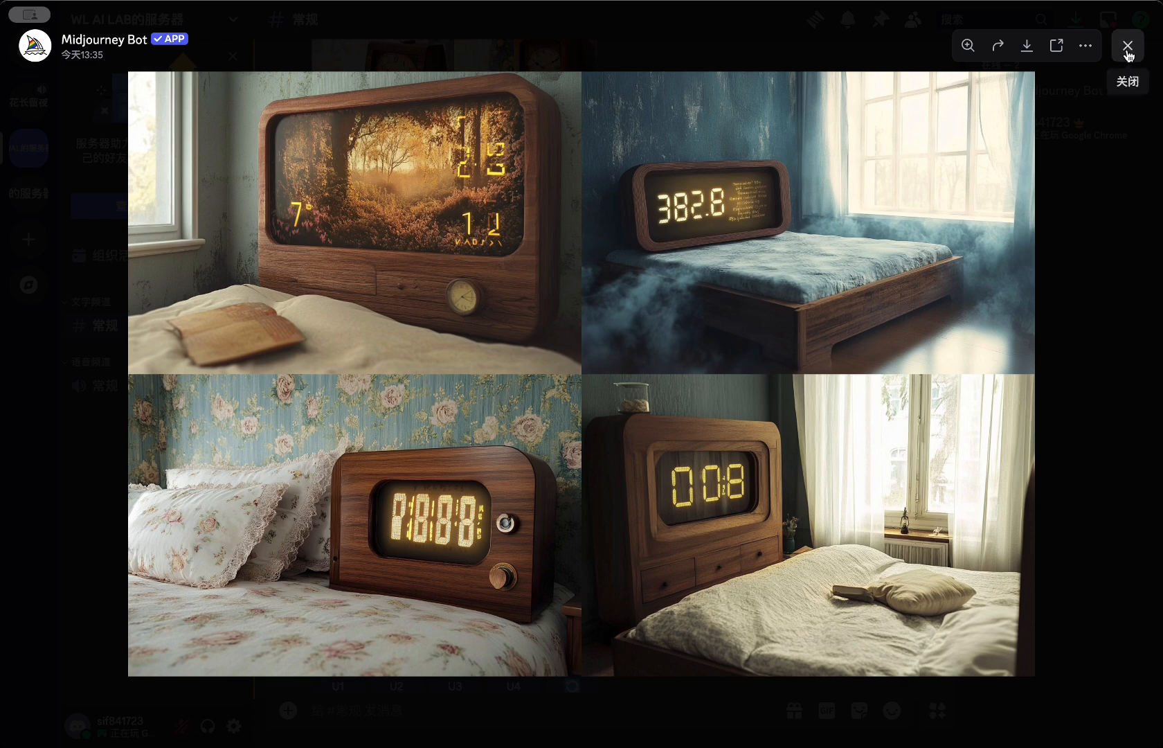
key("Escape")
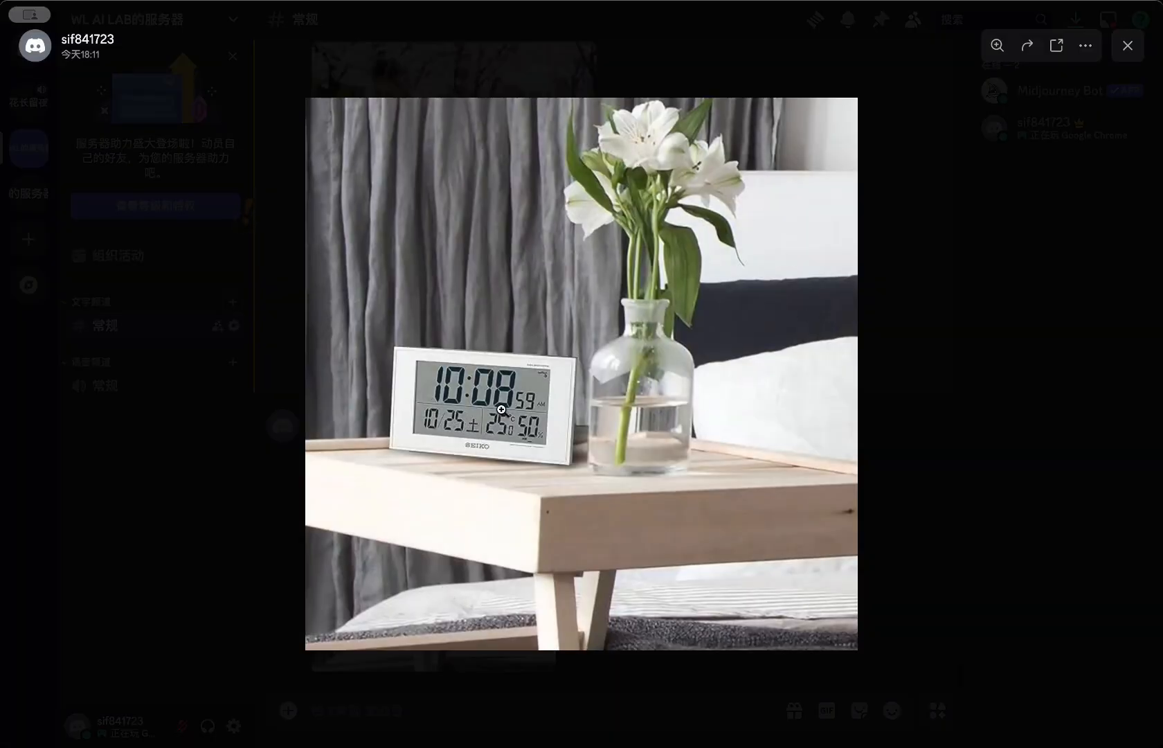
Step: Compare the enlarged white desk clock reference photo with the bedroom grid generated from the b8saFW_9Khk image link
left_click(1130, 45)
scroll(819, 239, "down", 2)
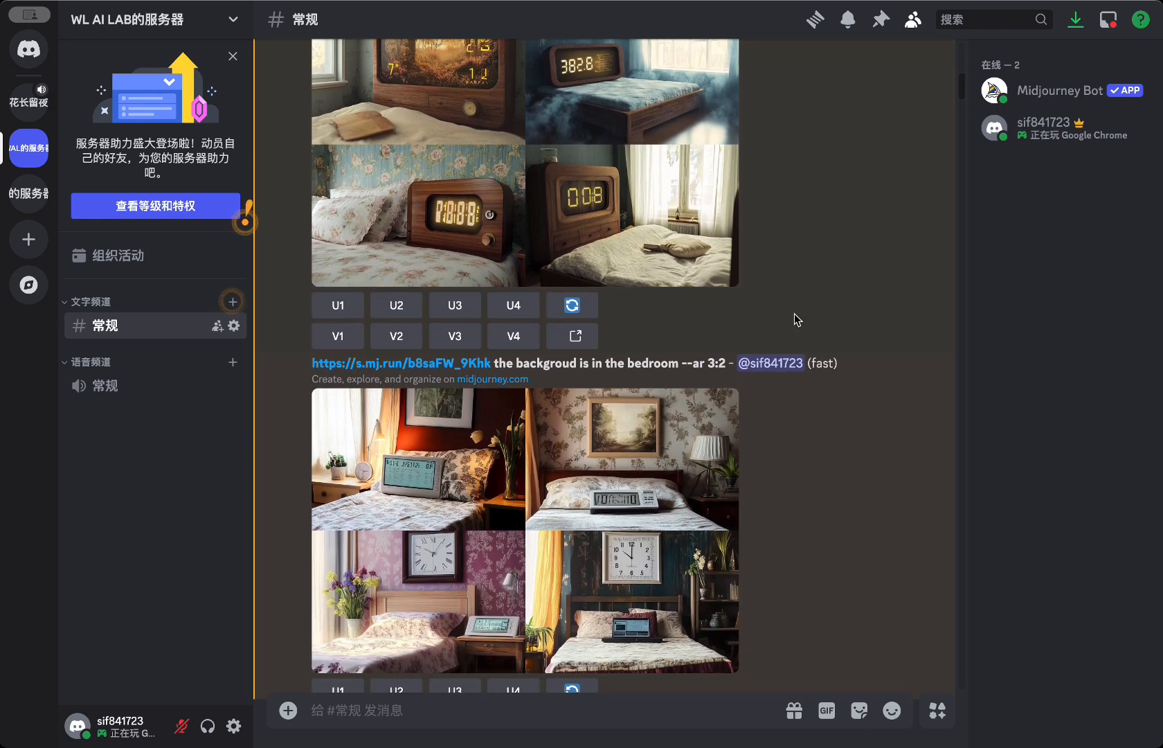
scroll(794, 319, "down", 1)
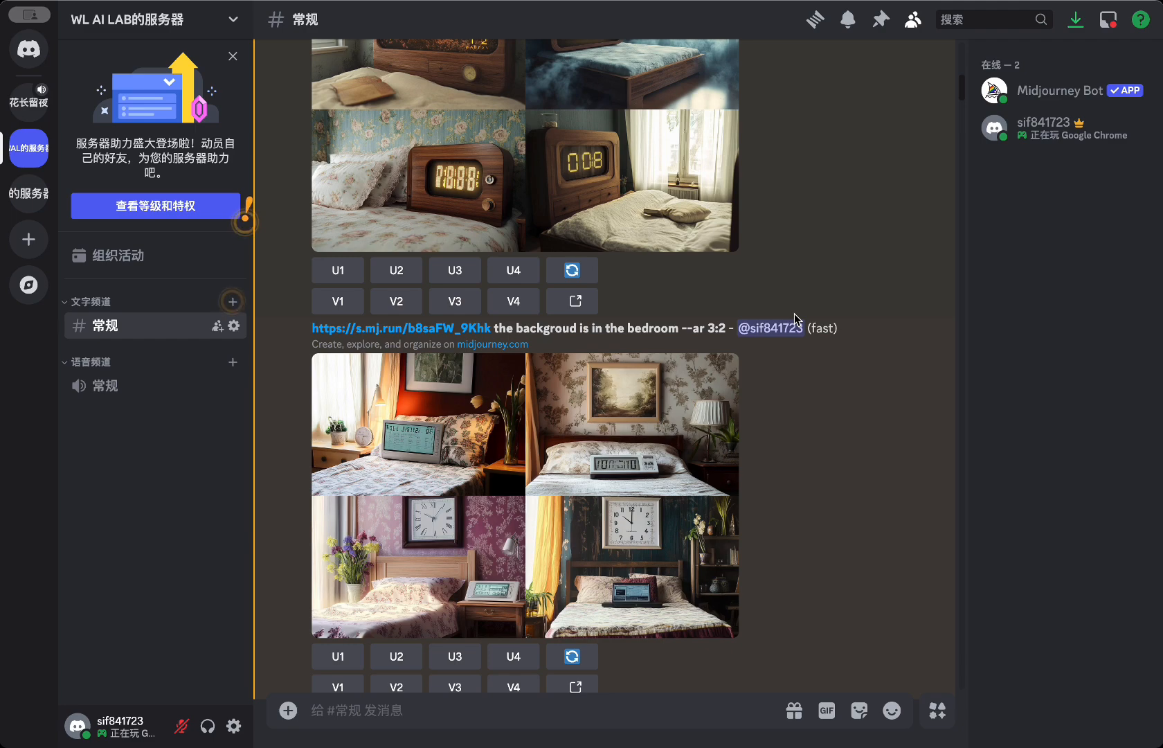
left_click(713, 441)
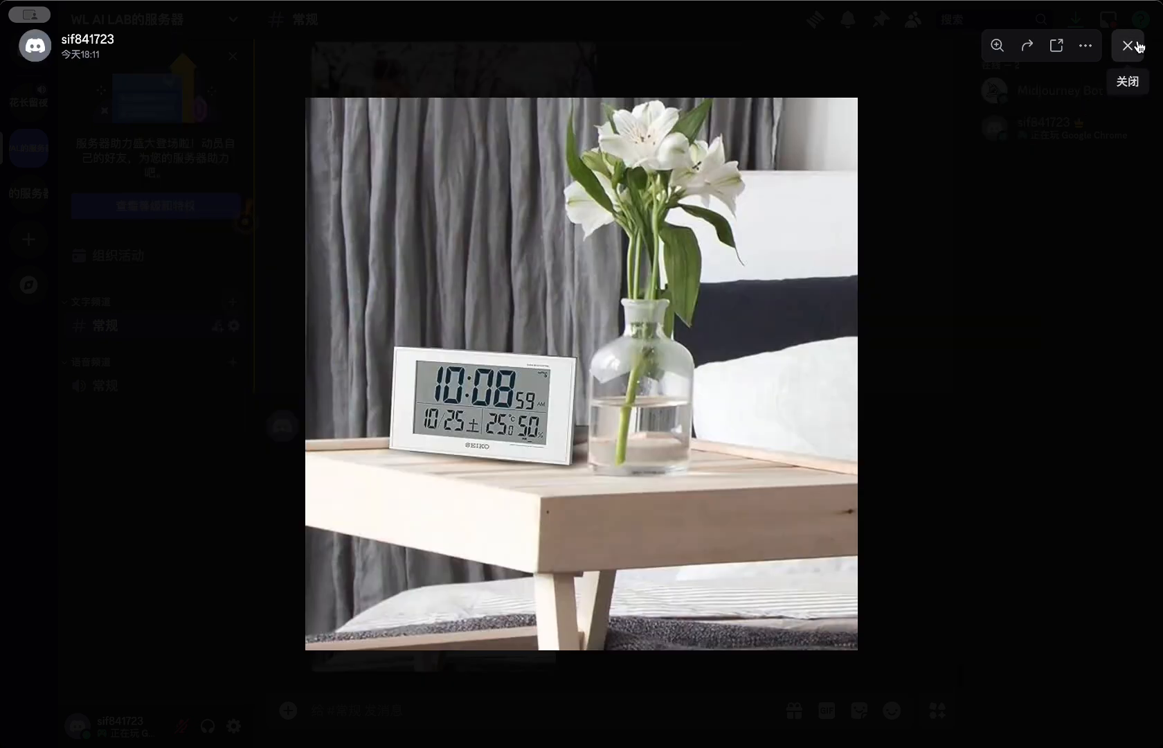
left_click(1137, 45)
Step: Find the perfume reference photo below the b8saFW_9Khk bedroom clock grid and finish viewing it enlarged
scroll(805, 343, "up", 20)
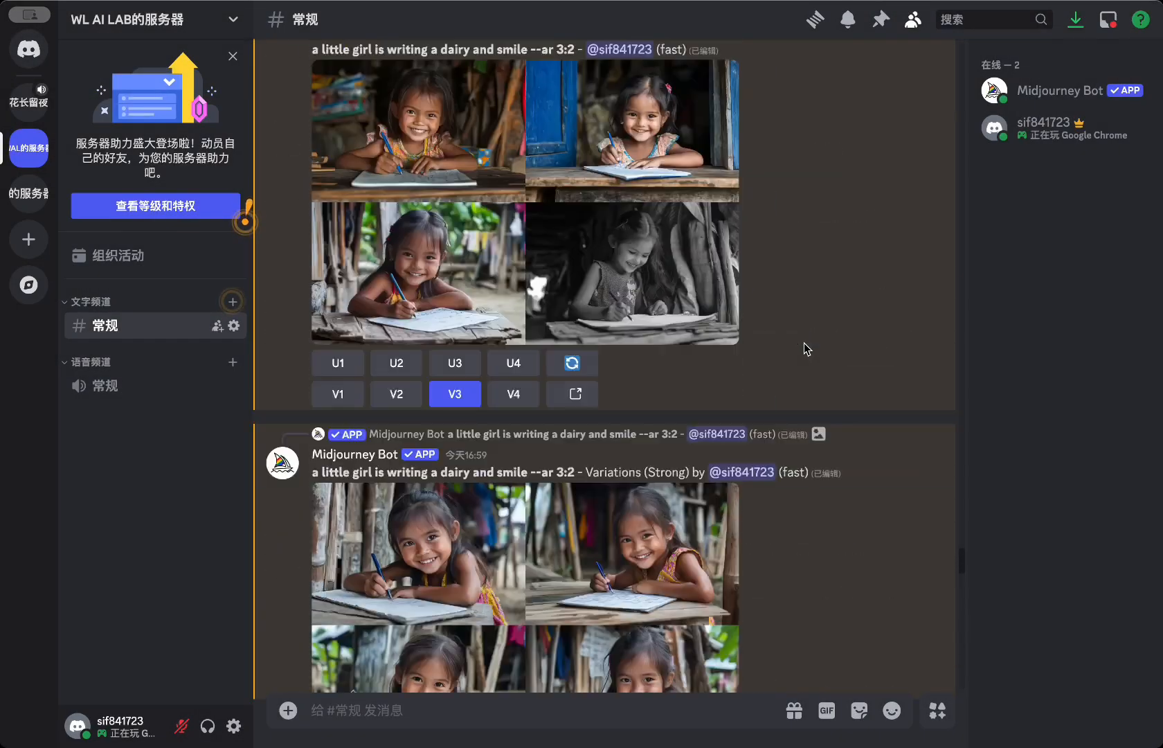
scroll(805, 343, "up", 20)
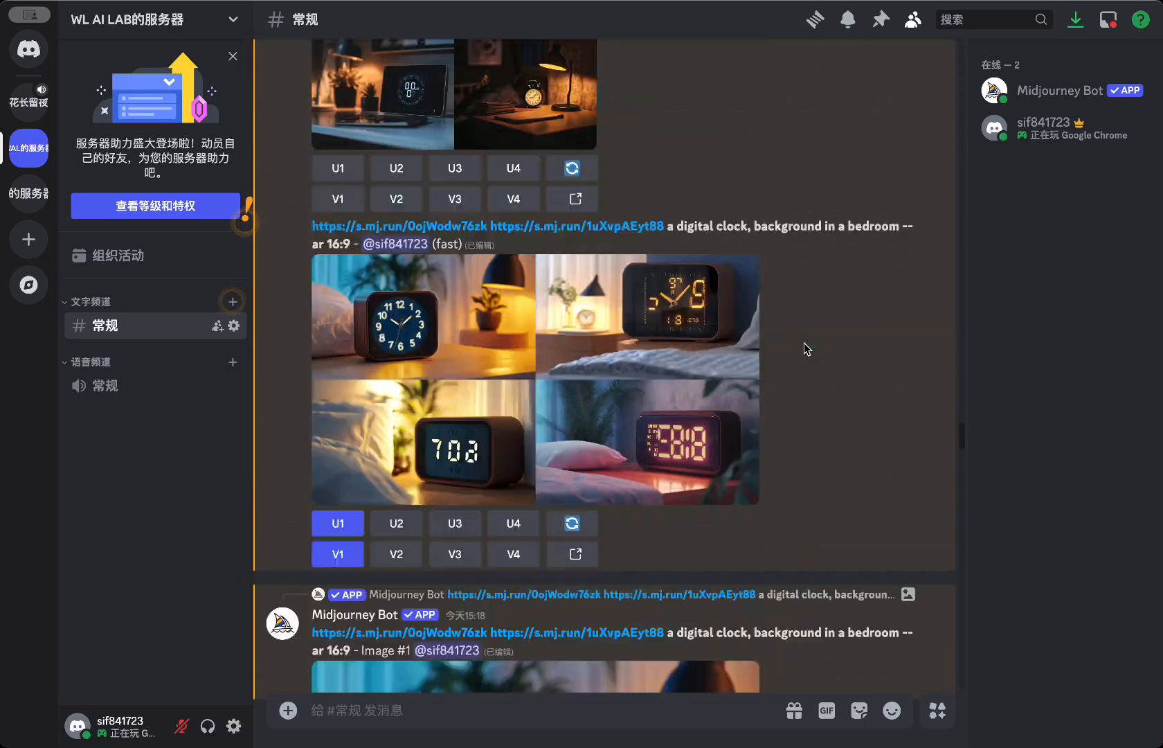
scroll(804, 343, "up", 20)
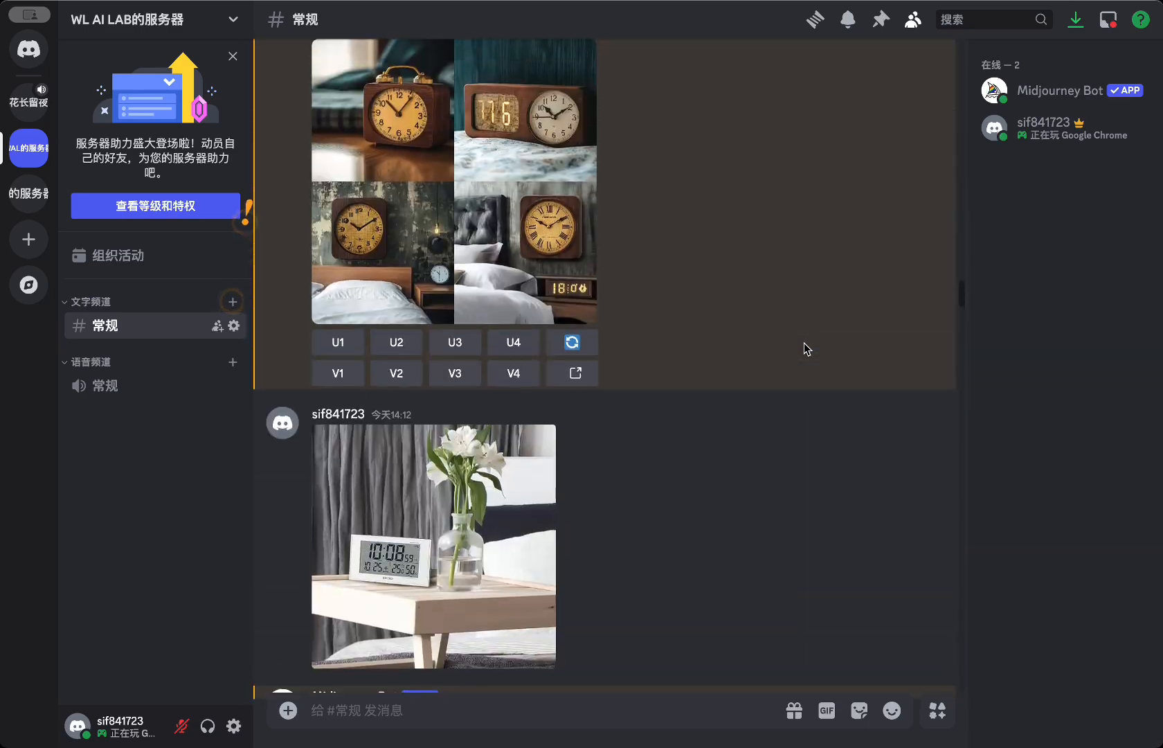
scroll(804, 342, "up", 3)
scroll(805, 343, "down", 10)
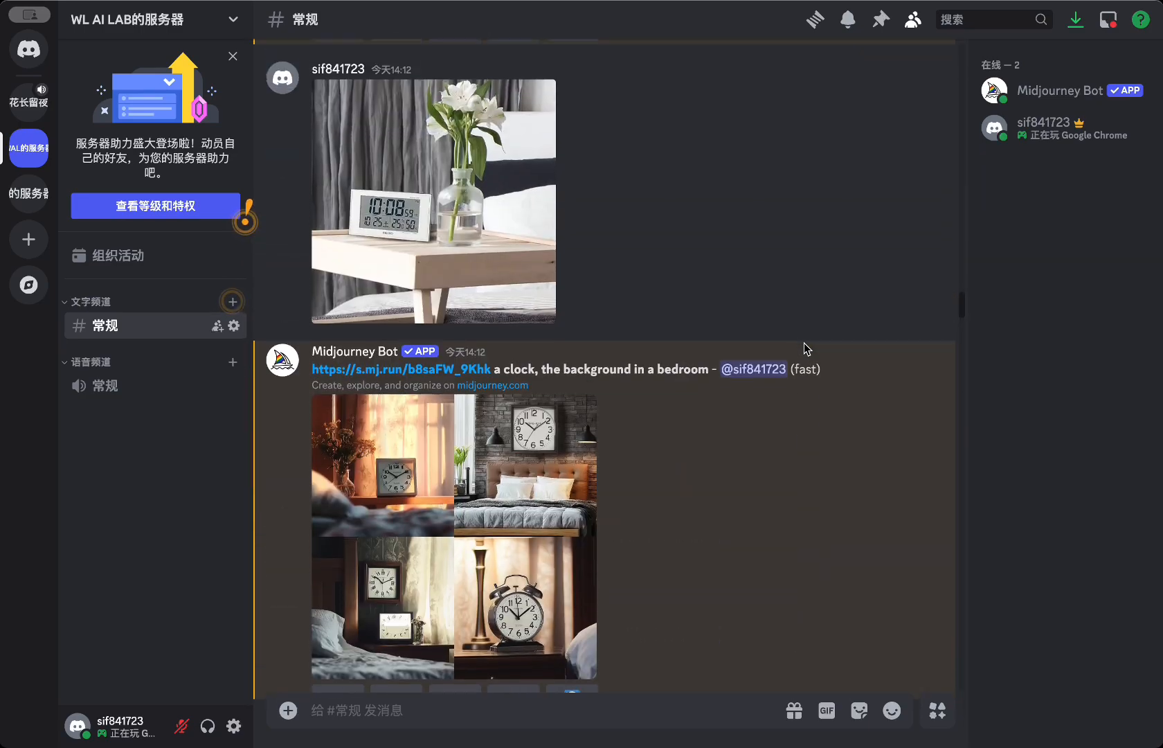
scroll(663, 454, "down", 1)
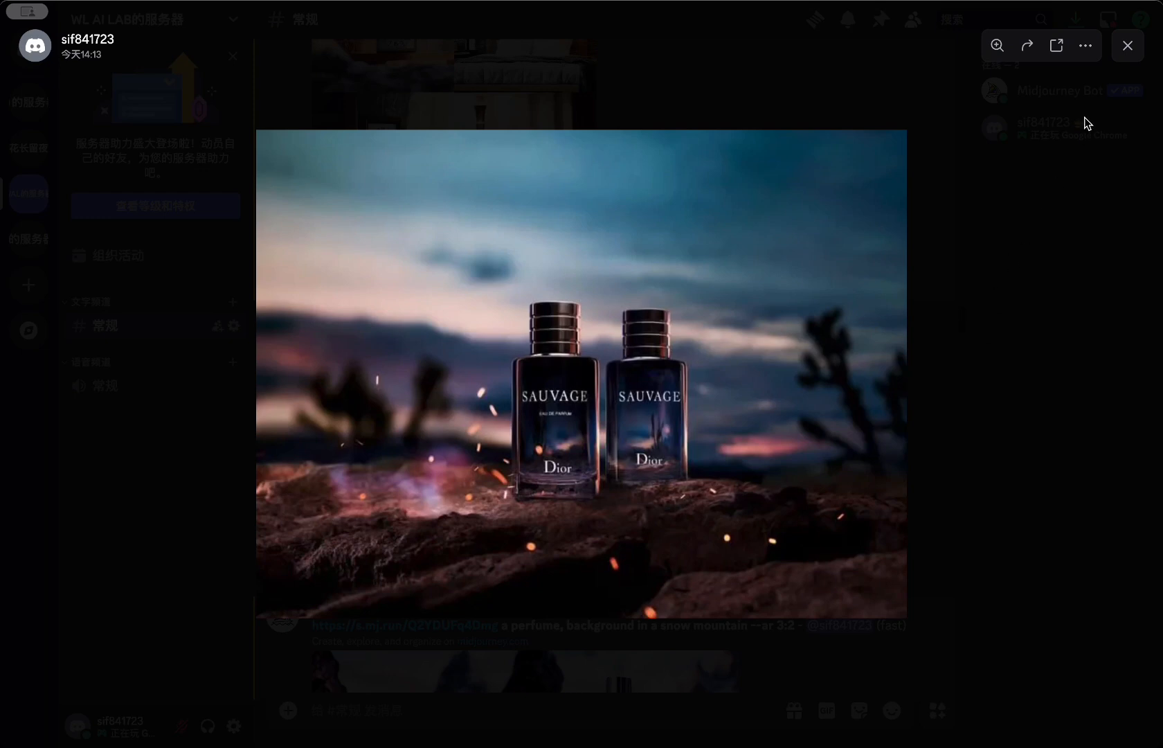
left_click(1130, 50)
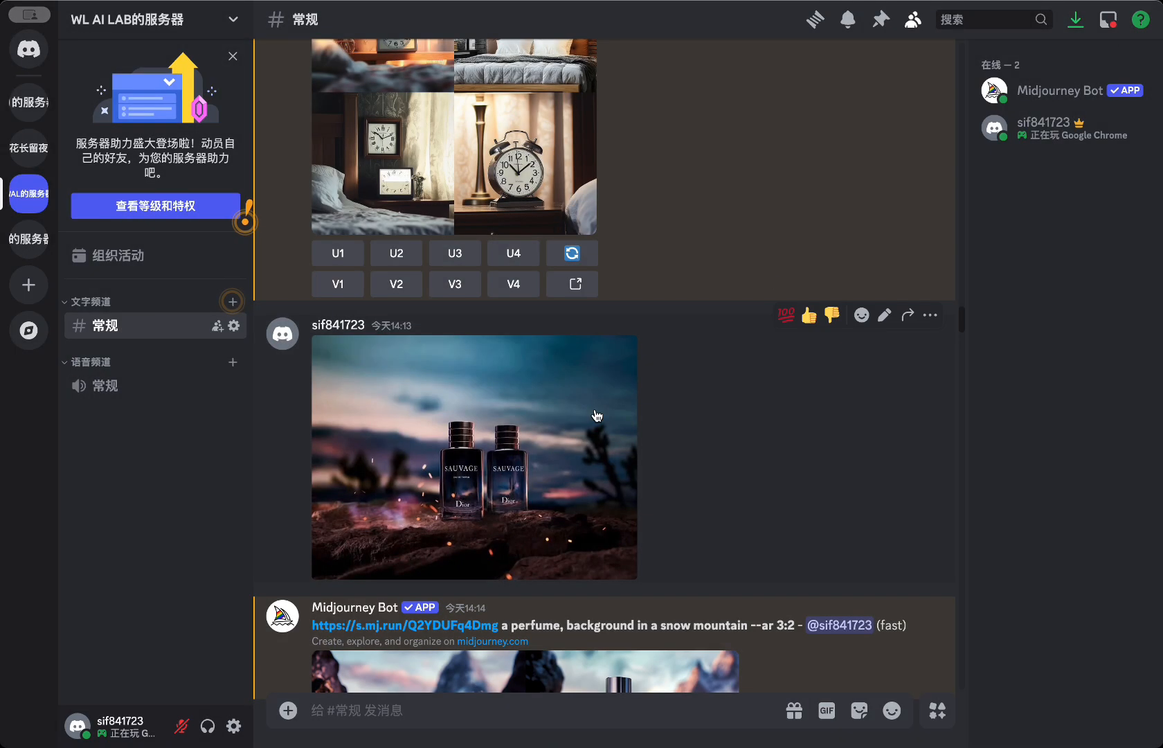
Step: Highlight the image link, the subject and the background text in the first snow mountain perfume prompt, and view its grid enlarged
scroll(594, 419, "up", 10)
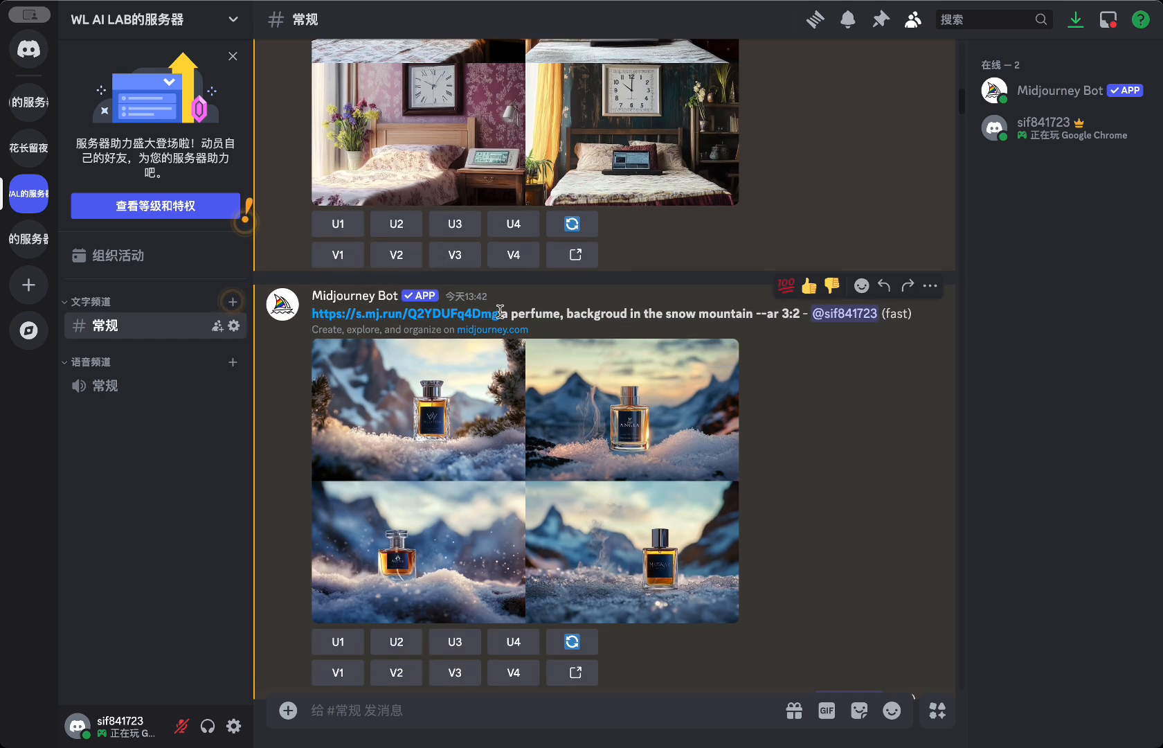
left_click_drag(501, 313, 318, 312)
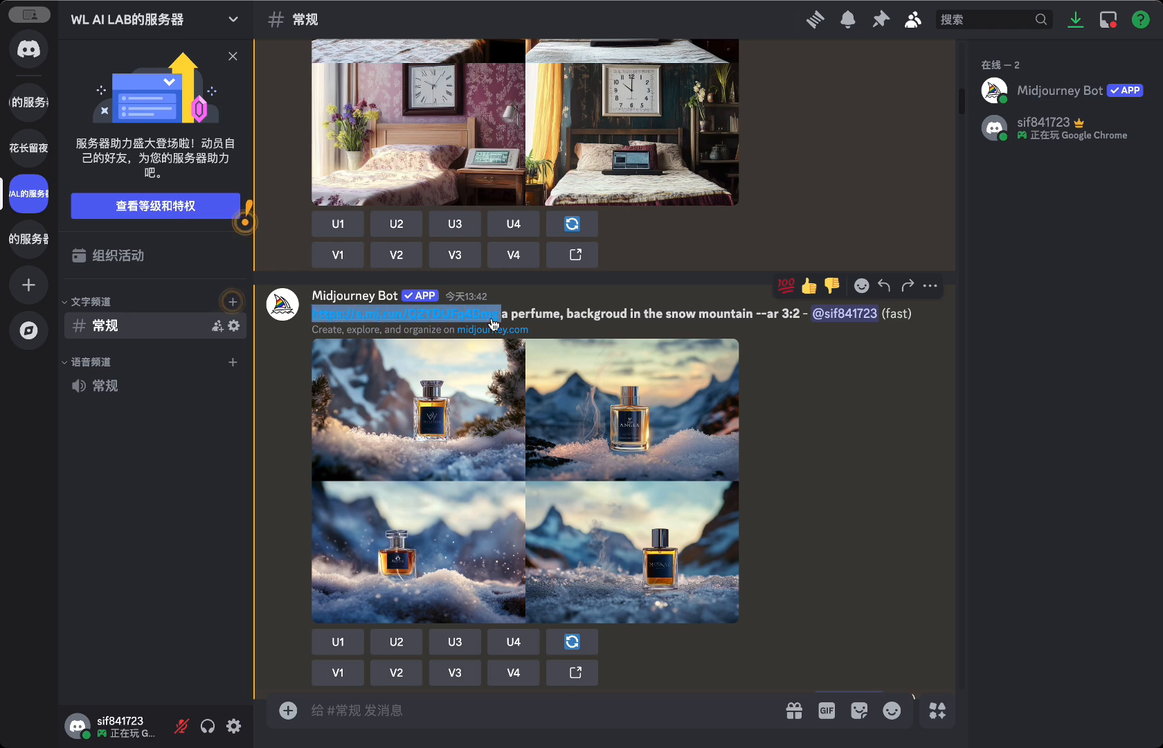
left_click(565, 314)
left_click_drag(501, 314, 566, 315)
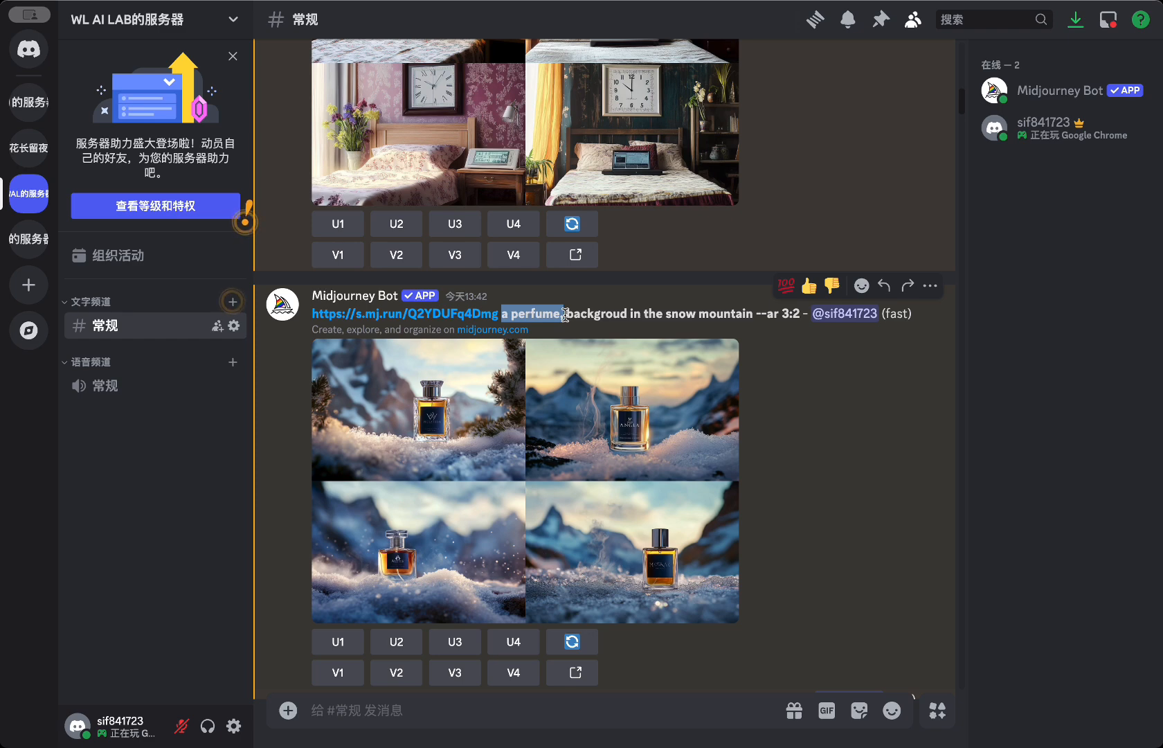
left_click(566, 314)
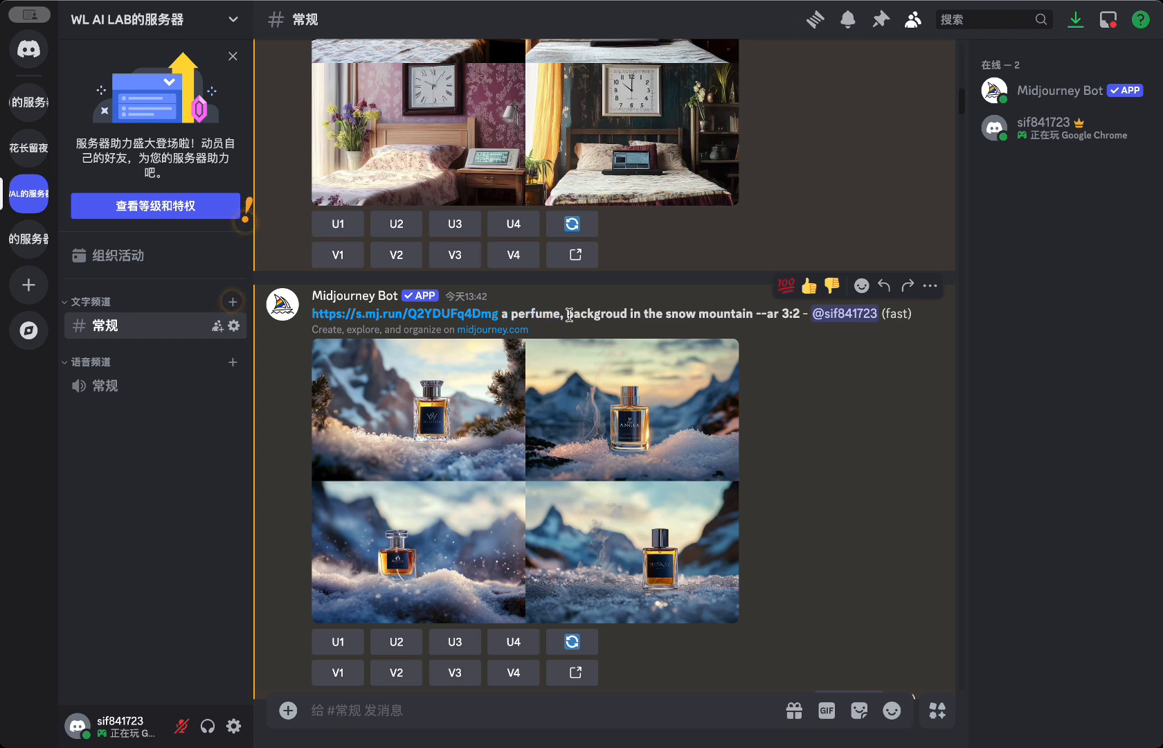
left_click_drag(566, 314, 770, 317)
left_click(575, 422)
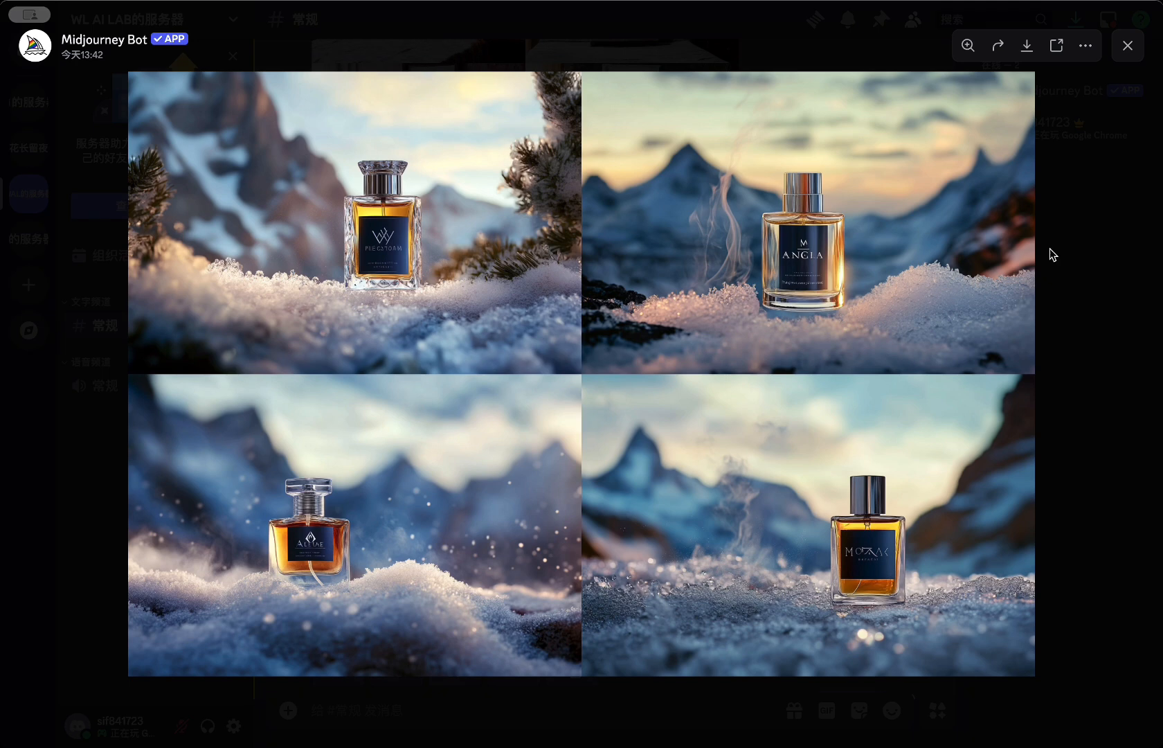
left_click(1127, 45)
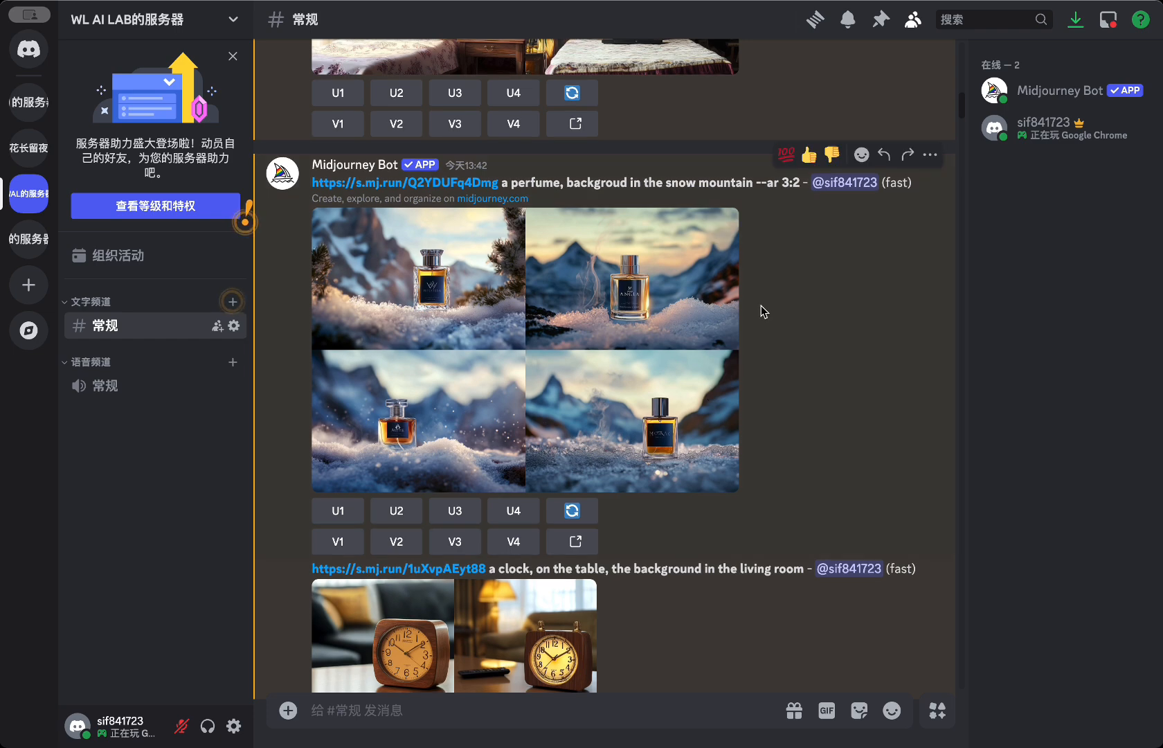
Step: Find the perfume prompt that adds "flower, sun" before --ar 3:2 and view its four-image grid enlarged
scroll(761, 306, "up", 2)
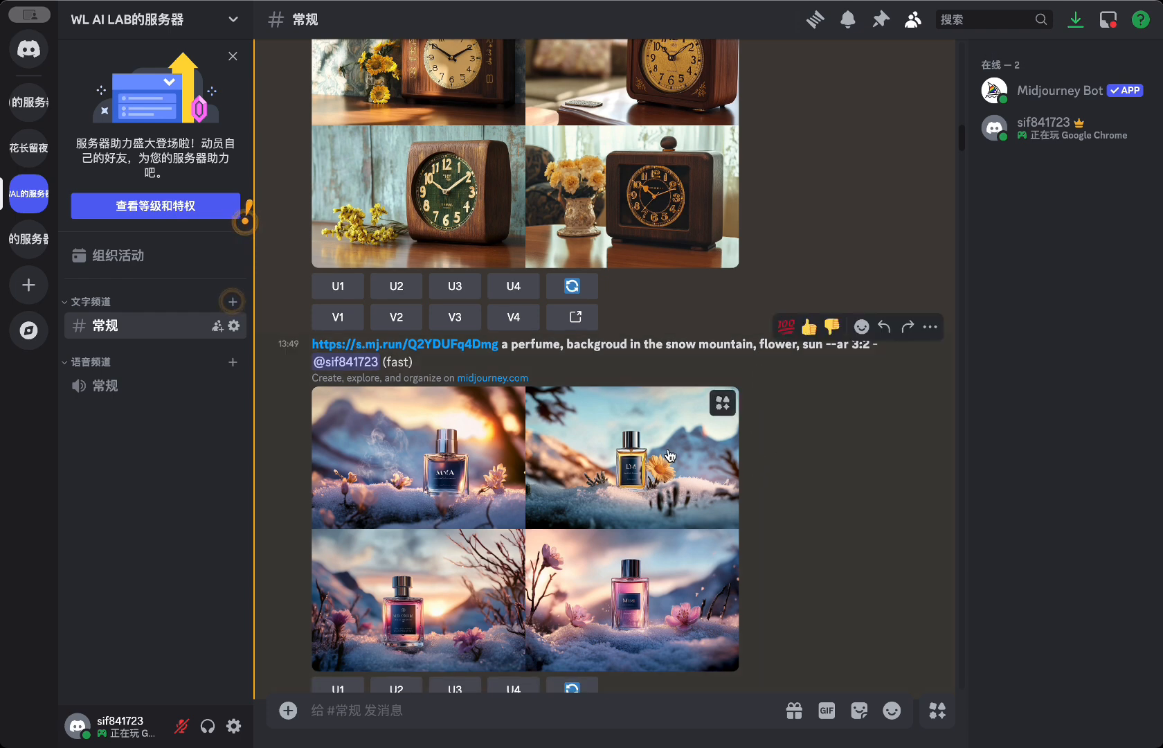
scroll(783, 389, "up", 1)
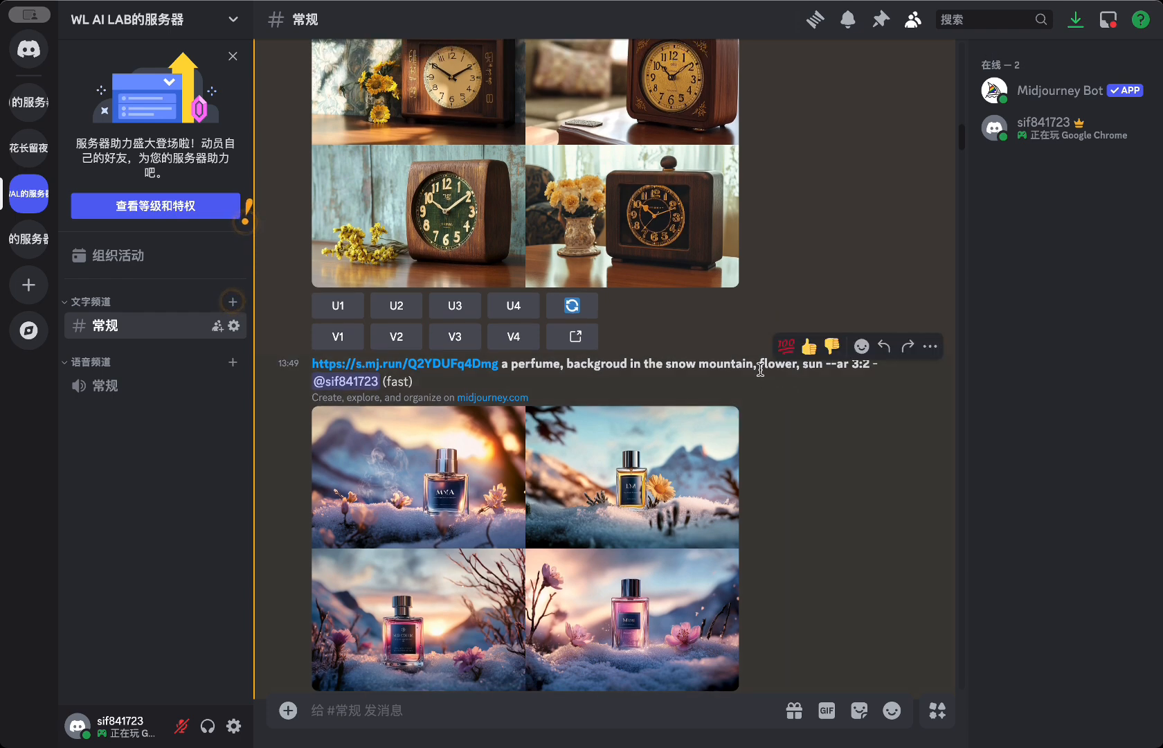
scroll(774, 377, "down", 1)
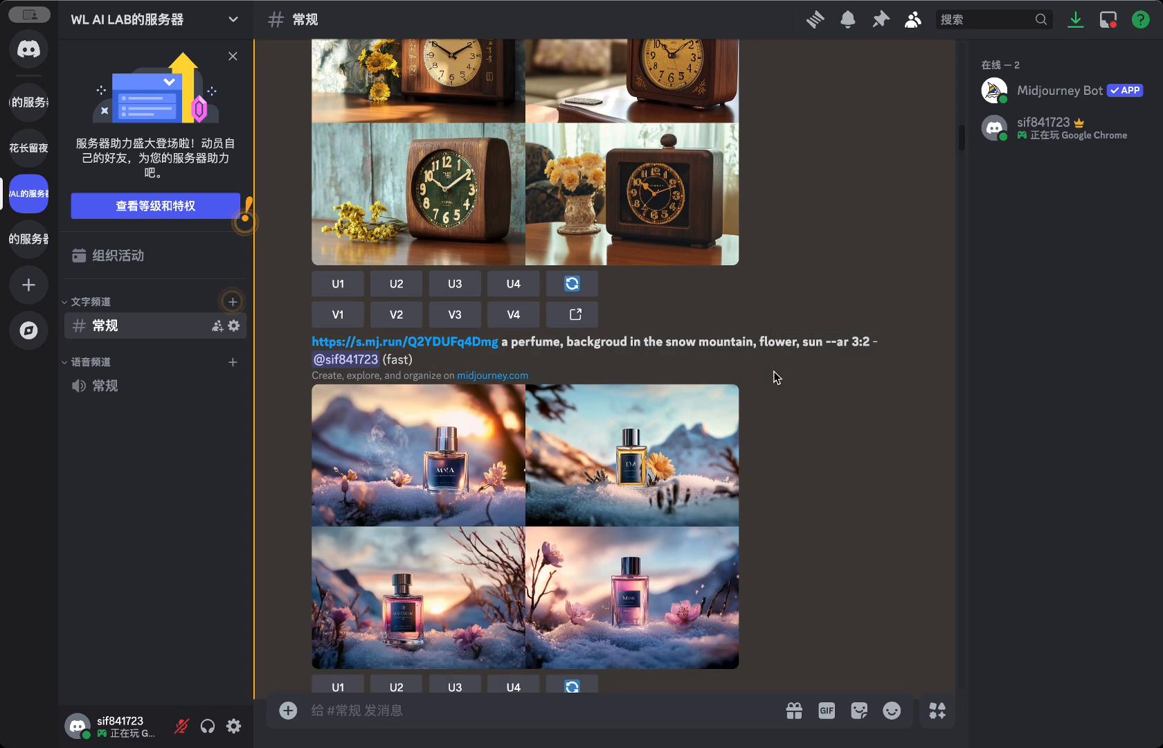
left_click(600, 437)
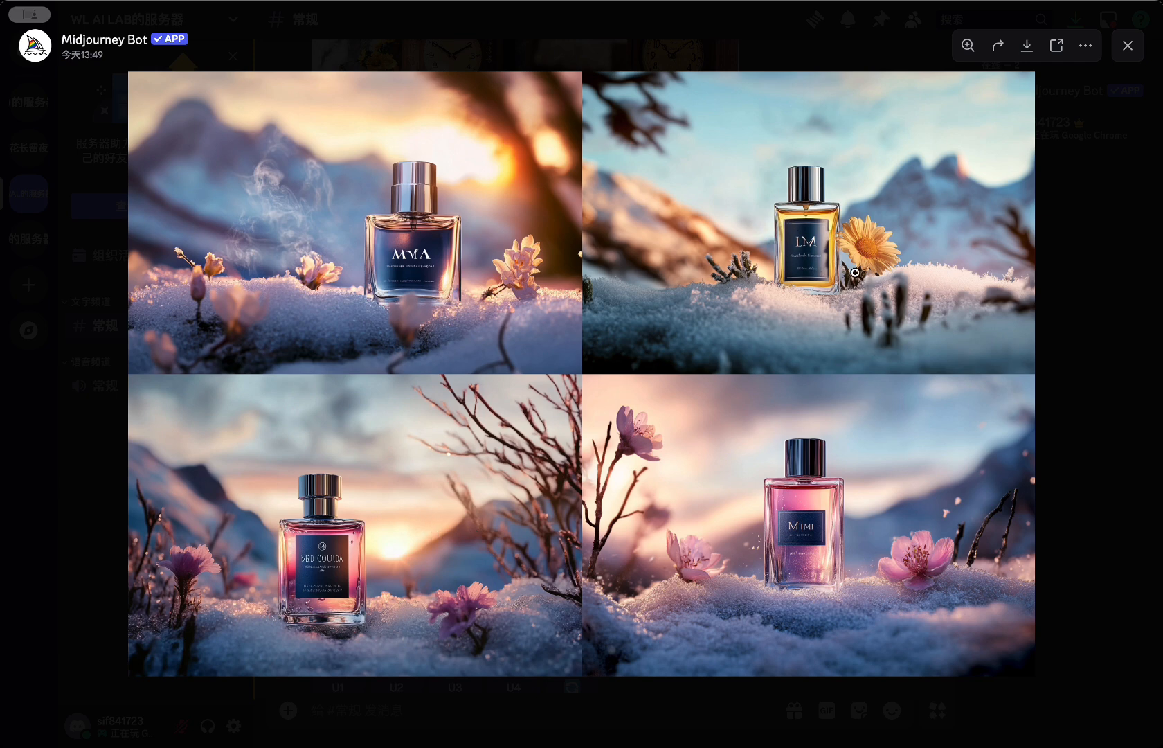
left_click(1127, 47)
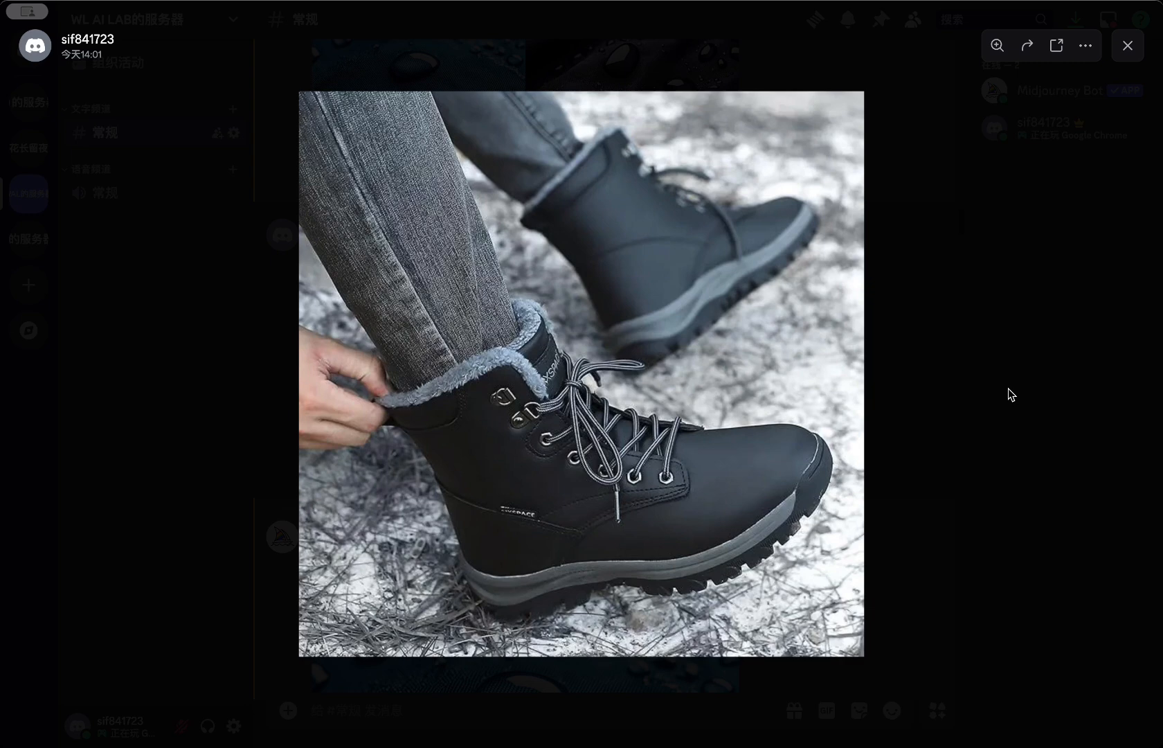
Step: Compare the enlarged black boot reference photo with the enlarged grid of the "snow shoes, background in the snow mountain" prompt
left_click(1011, 395)
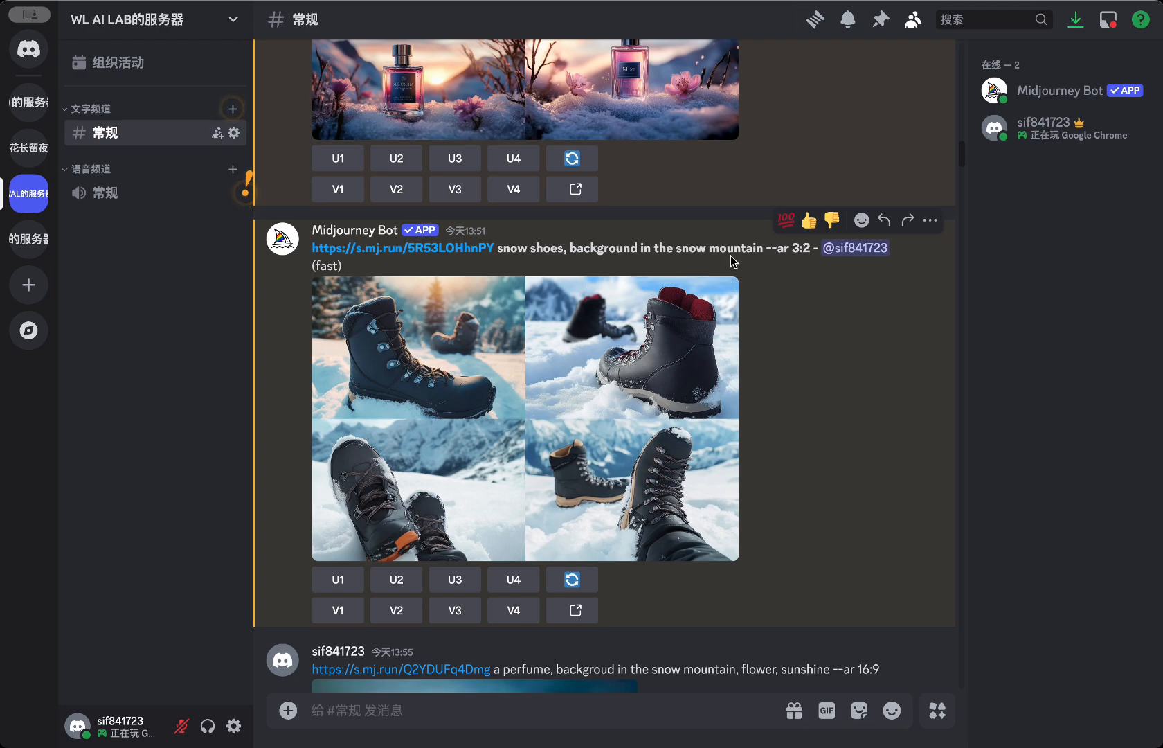
left_click(670, 358)
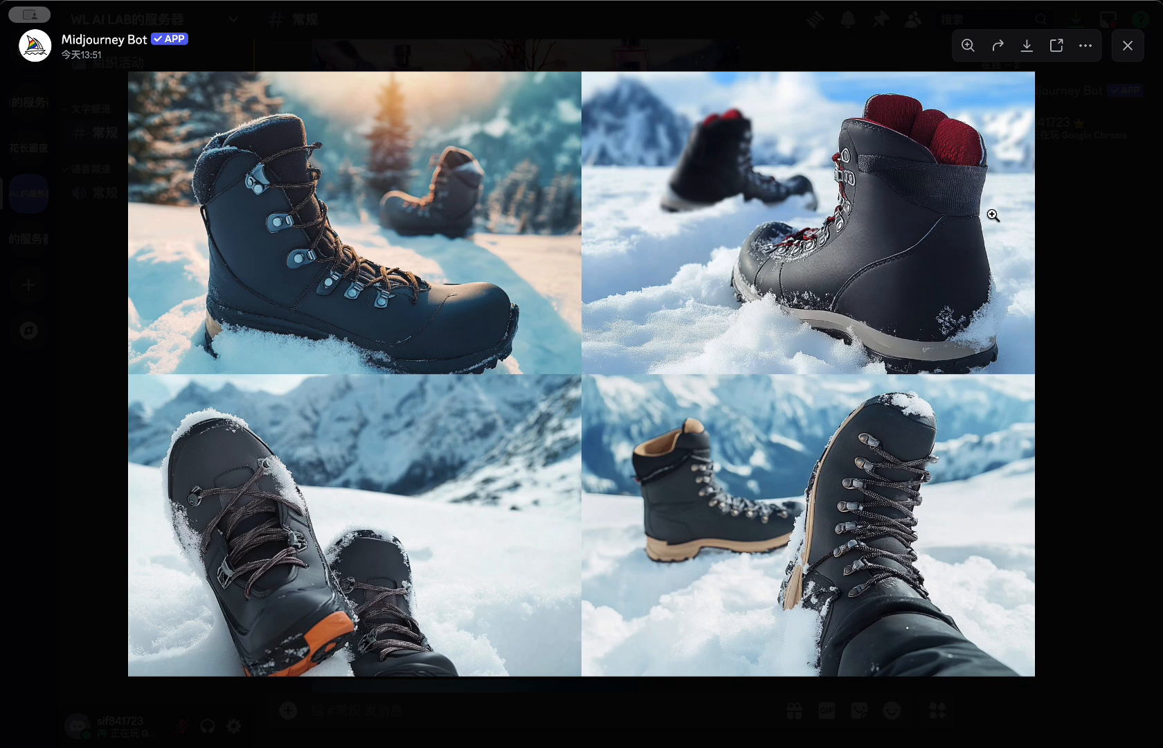
left_click(1127, 48)
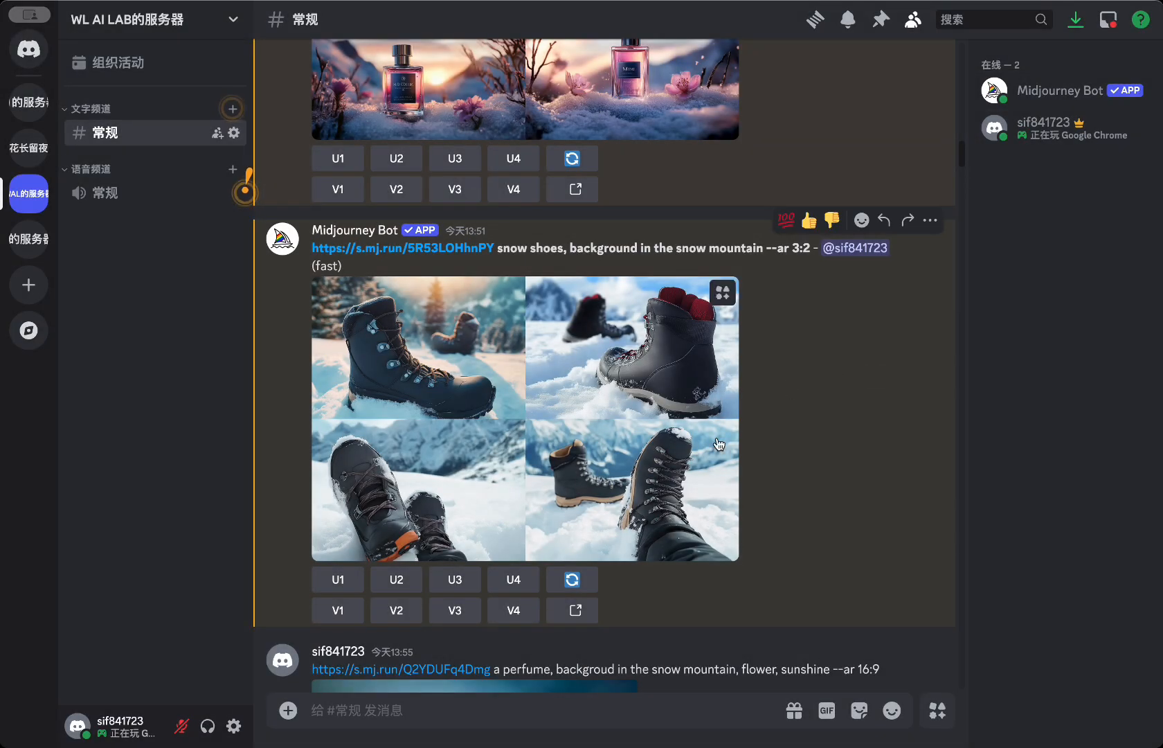
Step: Highlight the water drop wording in the single-link "the water drop on the surface of the snow shoes" prompt and view its grid enlarged
scroll(718, 437, "down", 15)
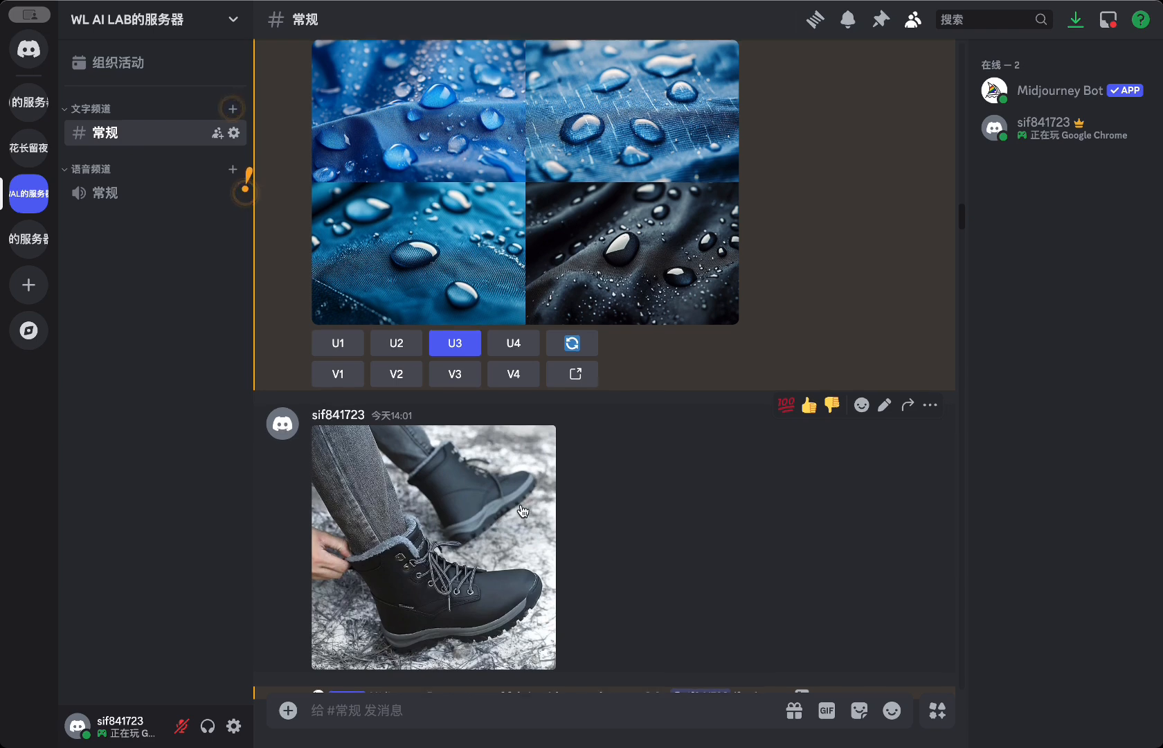
scroll(523, 511, "up", 1)
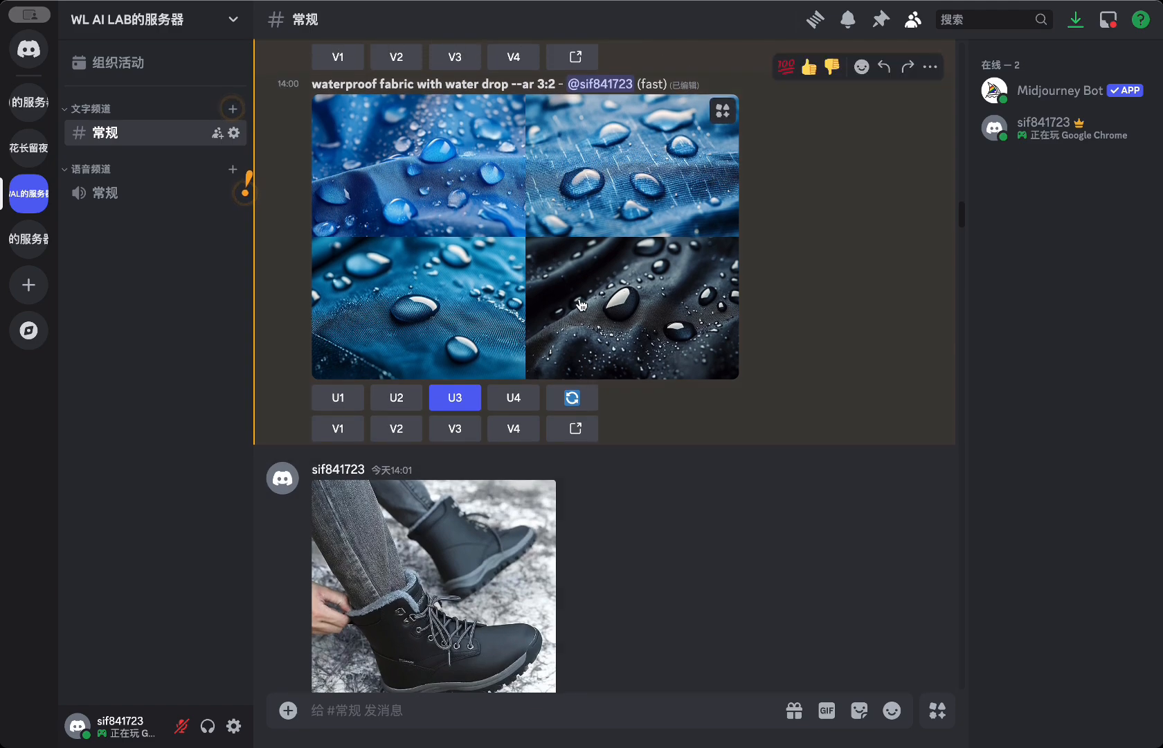
scroll(516, 592, "down", 10)
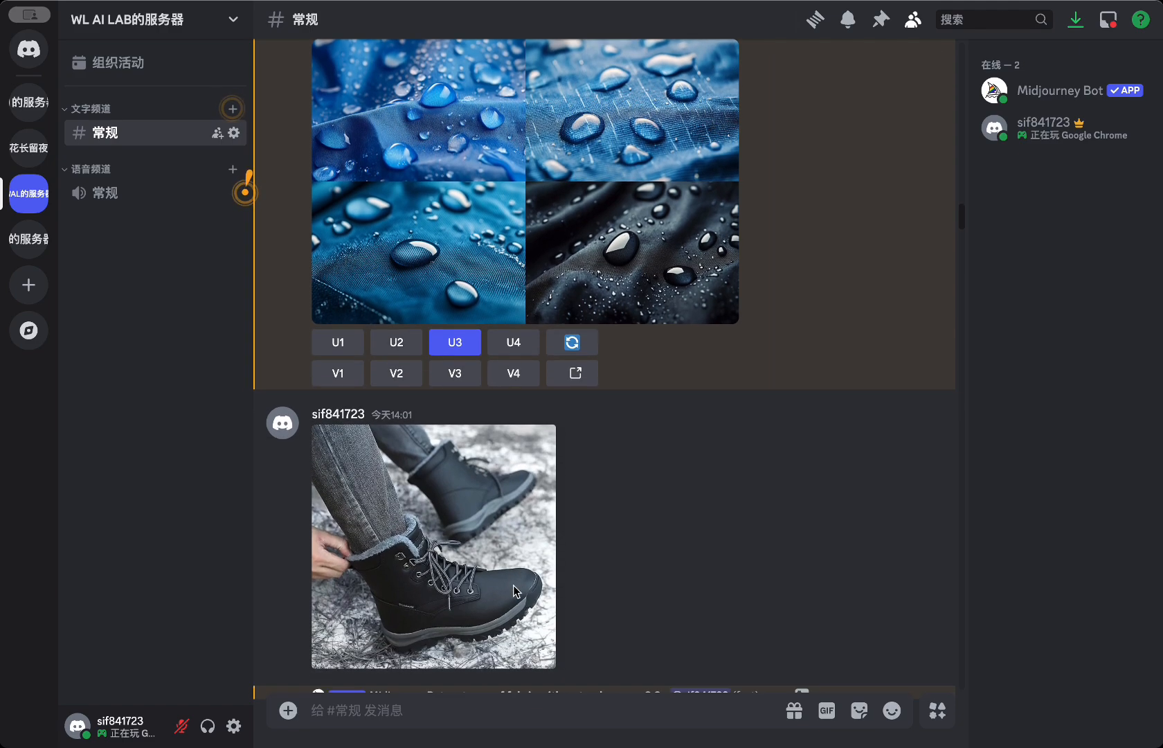
scroll(513, 590, "down", 8)
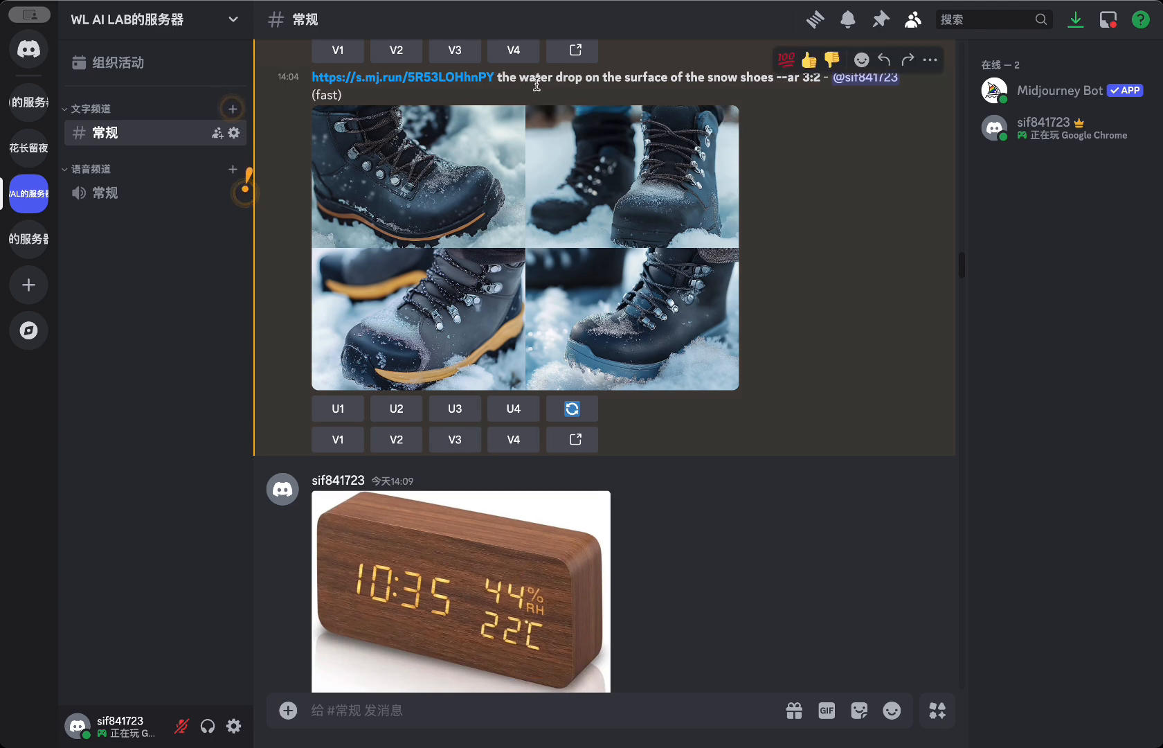
left_click_drag(510, 79, 594, 82)
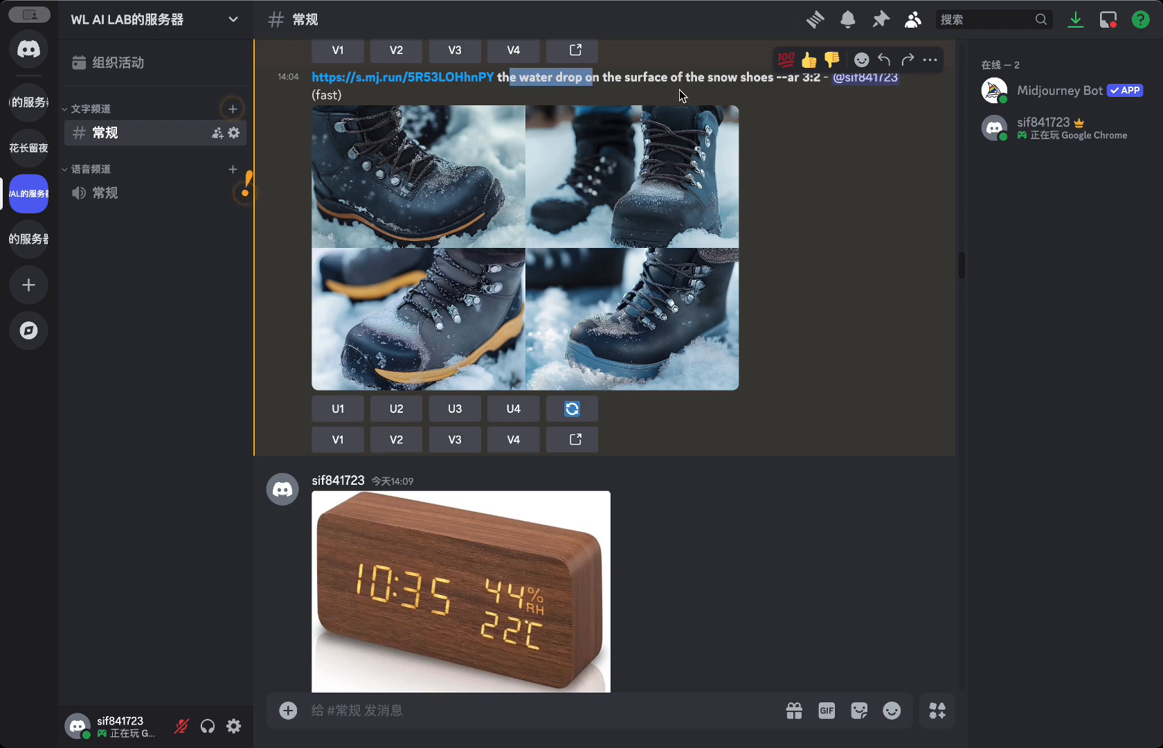
left_click(630, 221)
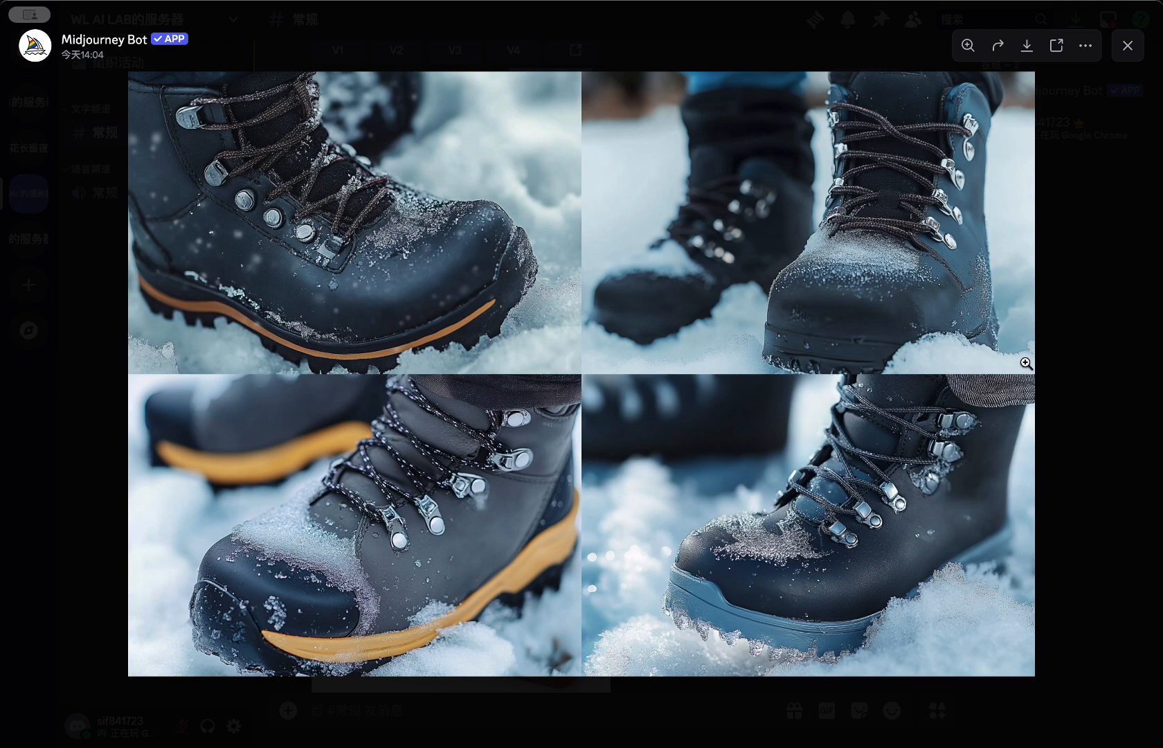
left_click(1128, 47)
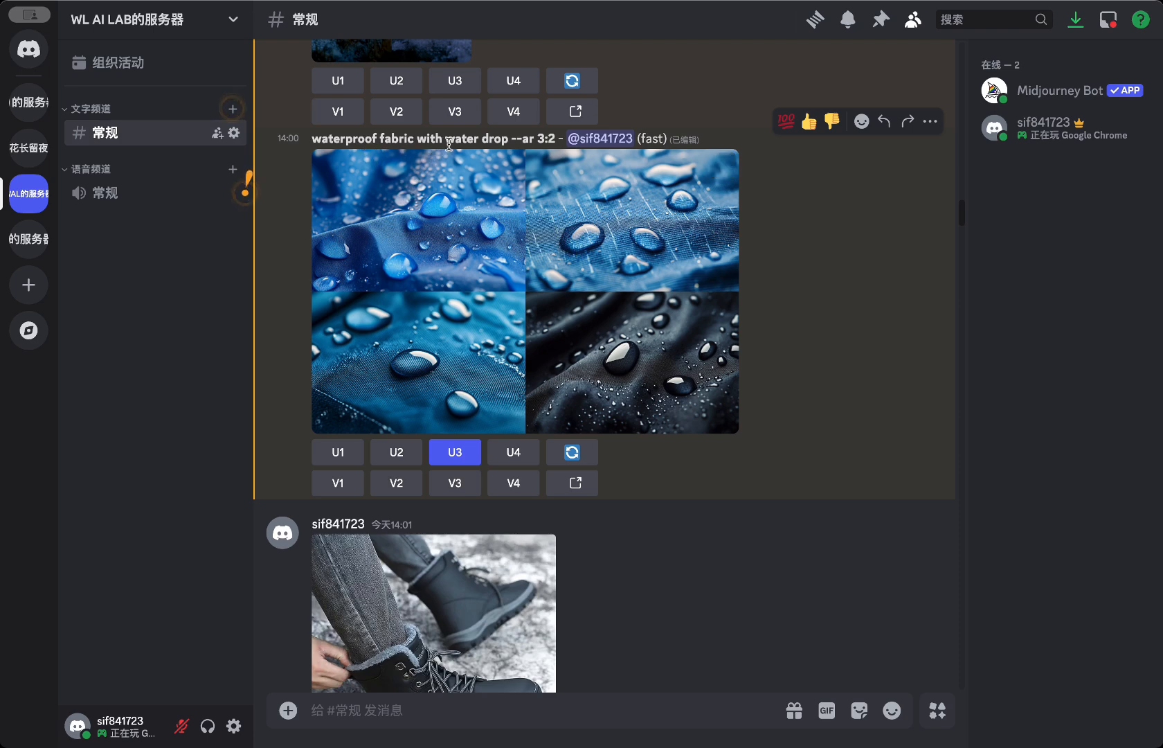
Step: View the enlarged four-image grid of the text-only prompt "waterproof fabric with water drop --ar 3:2"
left_click(498, 158)
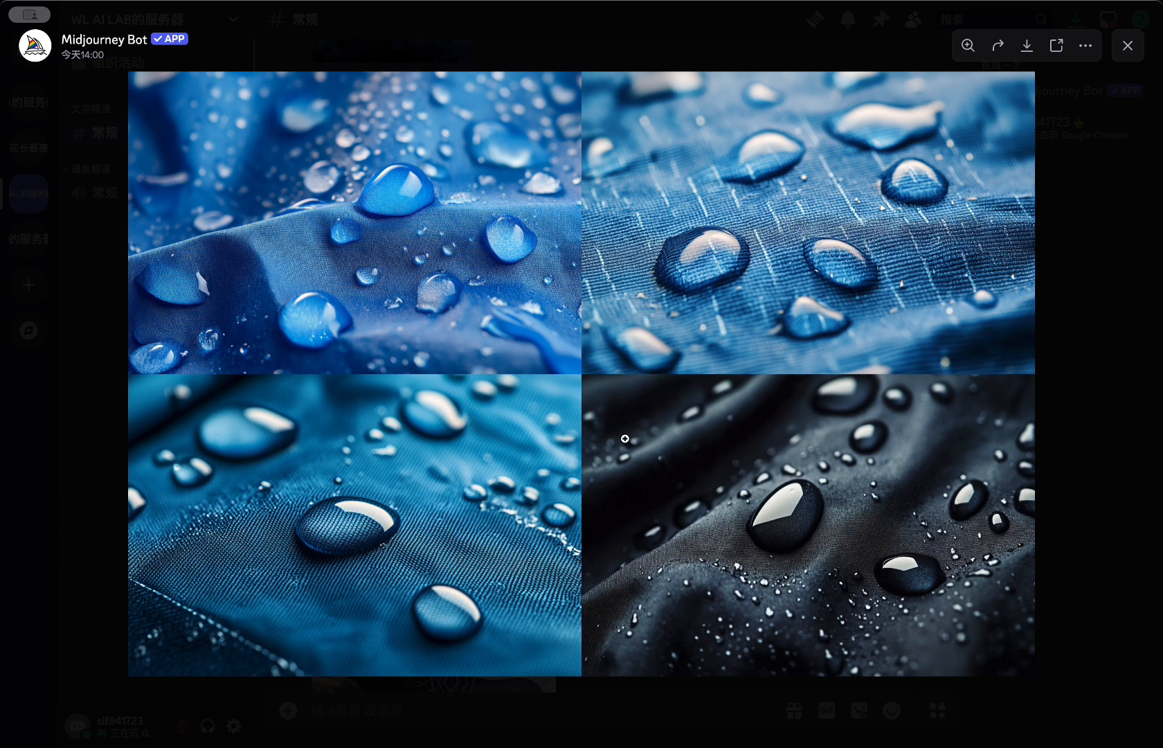
left_click(1124, 55)
Step: Copy the link of the upscaled waterproof fabric Image #3 and review the snow shoes prompt that combines two image links
scroll(717, 341, "down", 8)
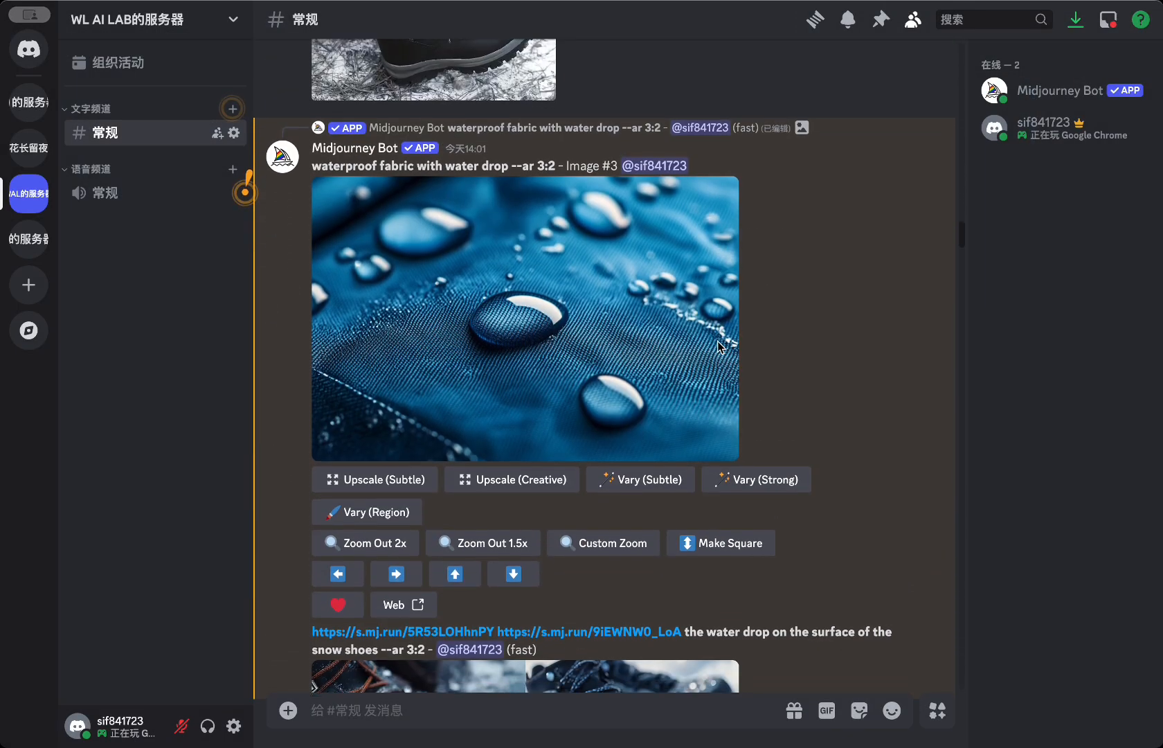
right_click(607, 286)
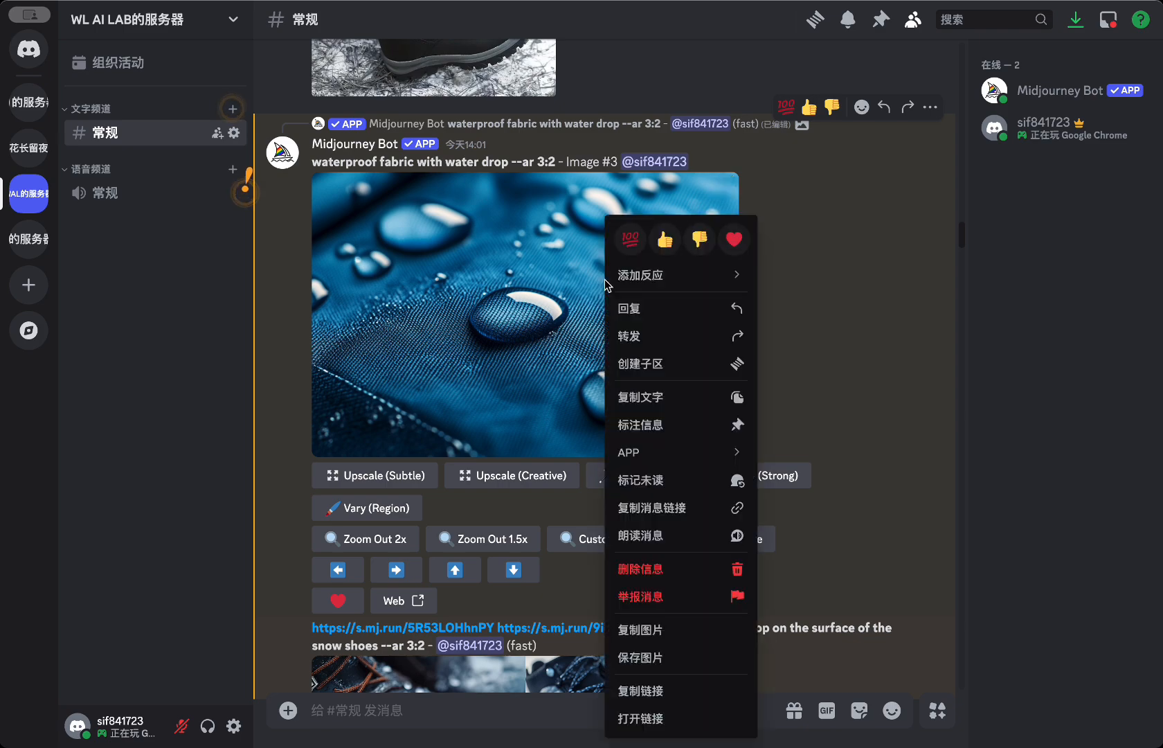
left_click(520, 283)
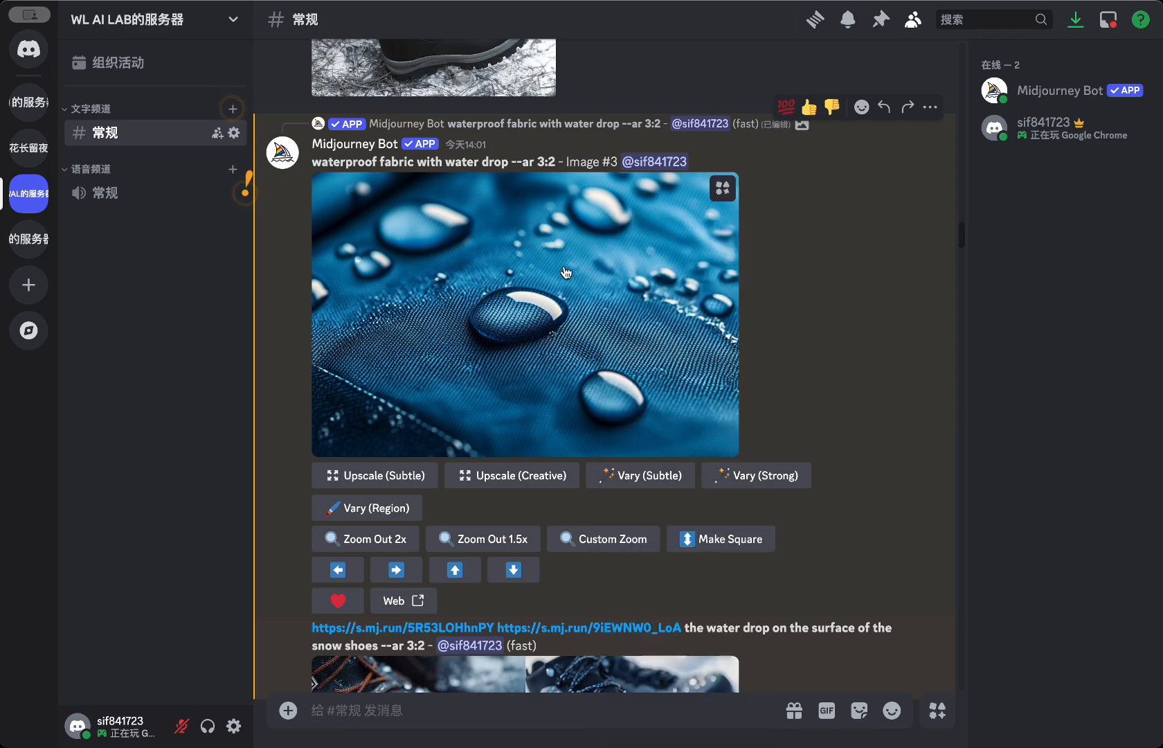
left_click(565, 268)
right_click(564, 268)
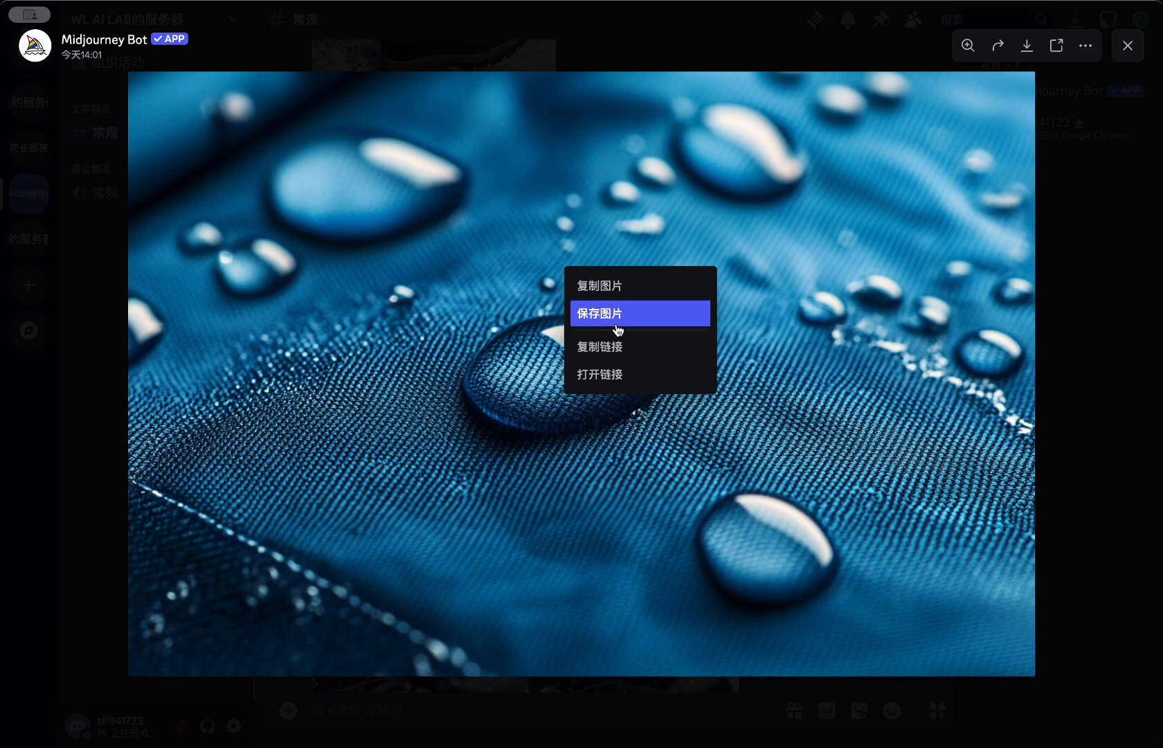
left_click(632, 344)
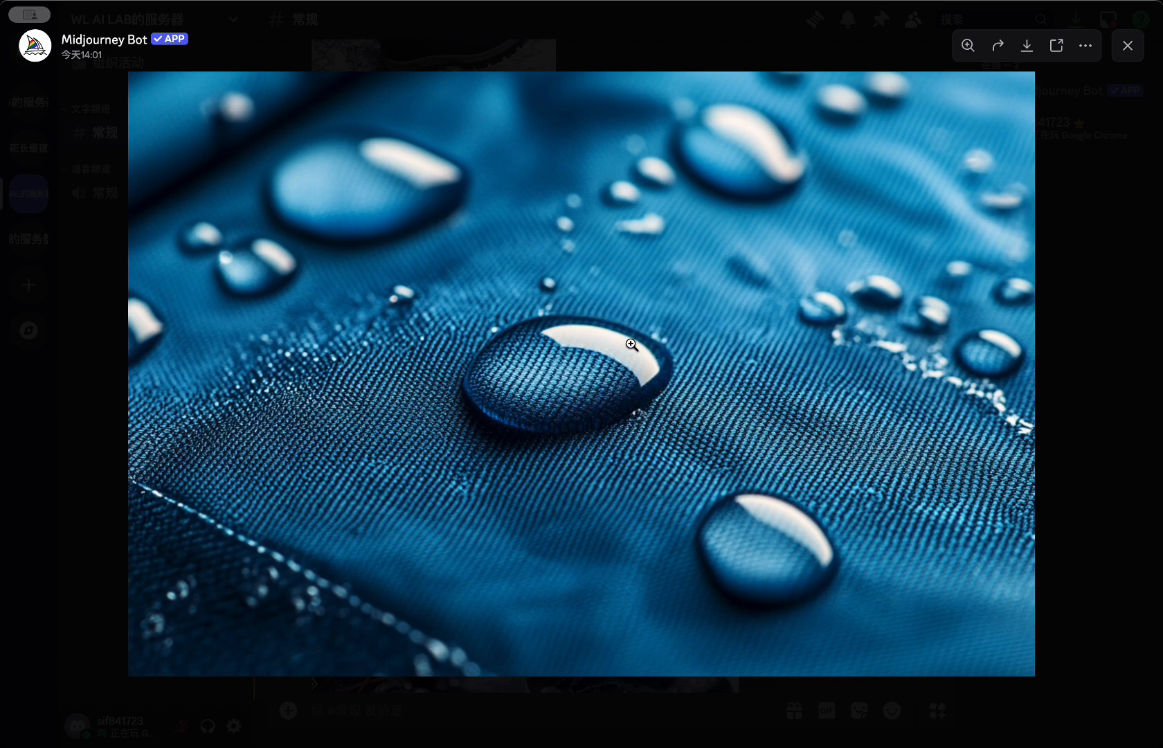
left_click(1126, 45)
scroll(534, 530, "down", 8)
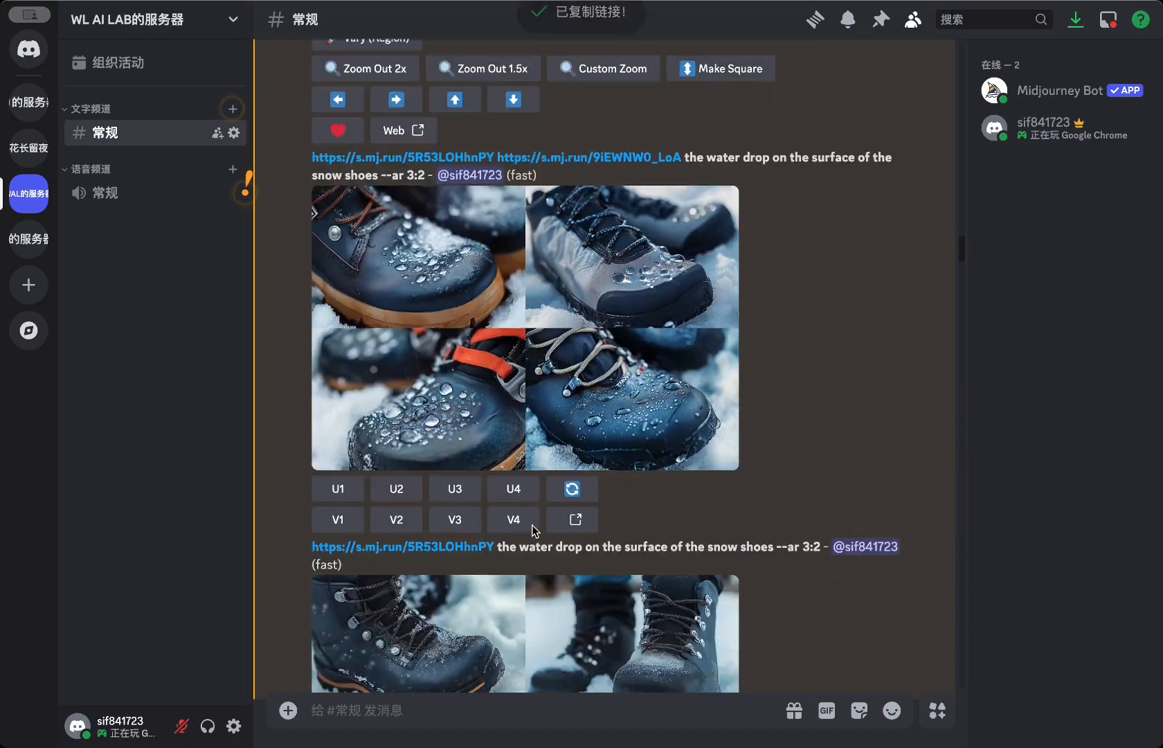
scroll(532, 526, "up", 4)
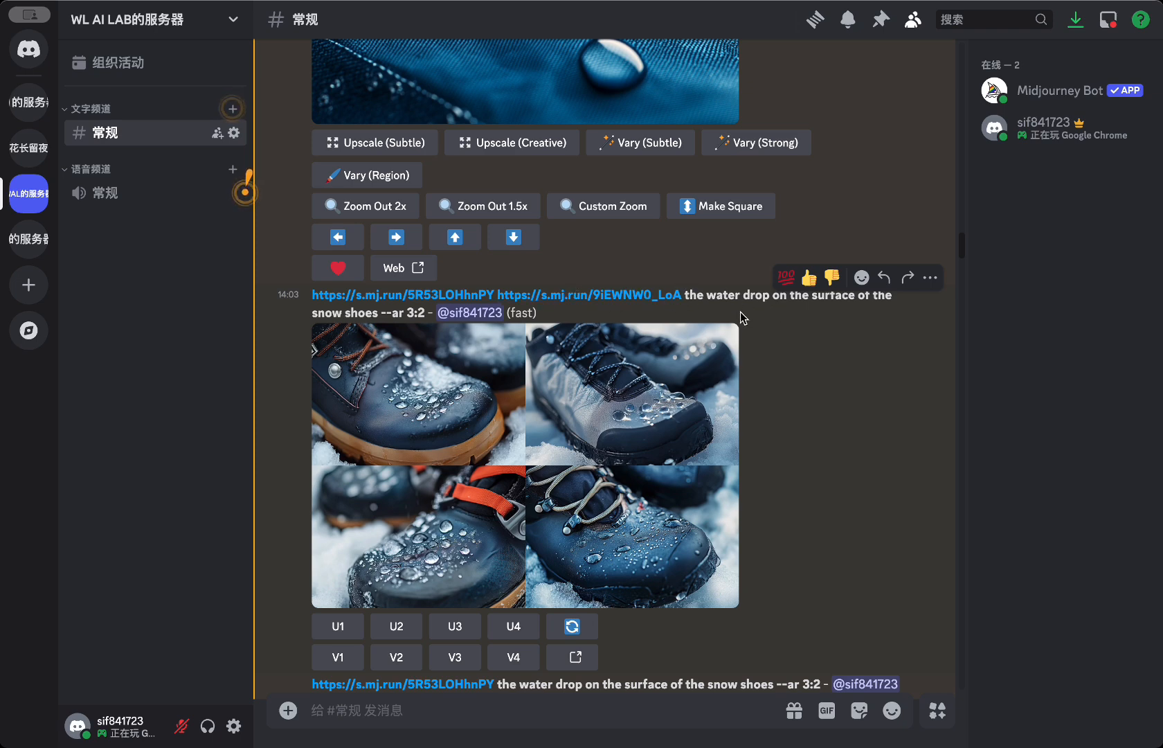
Step: View the enlarged grids of the two-link snow shoes prompt and the "still life of a clock, on the table" prompt
left_click(494, 385)
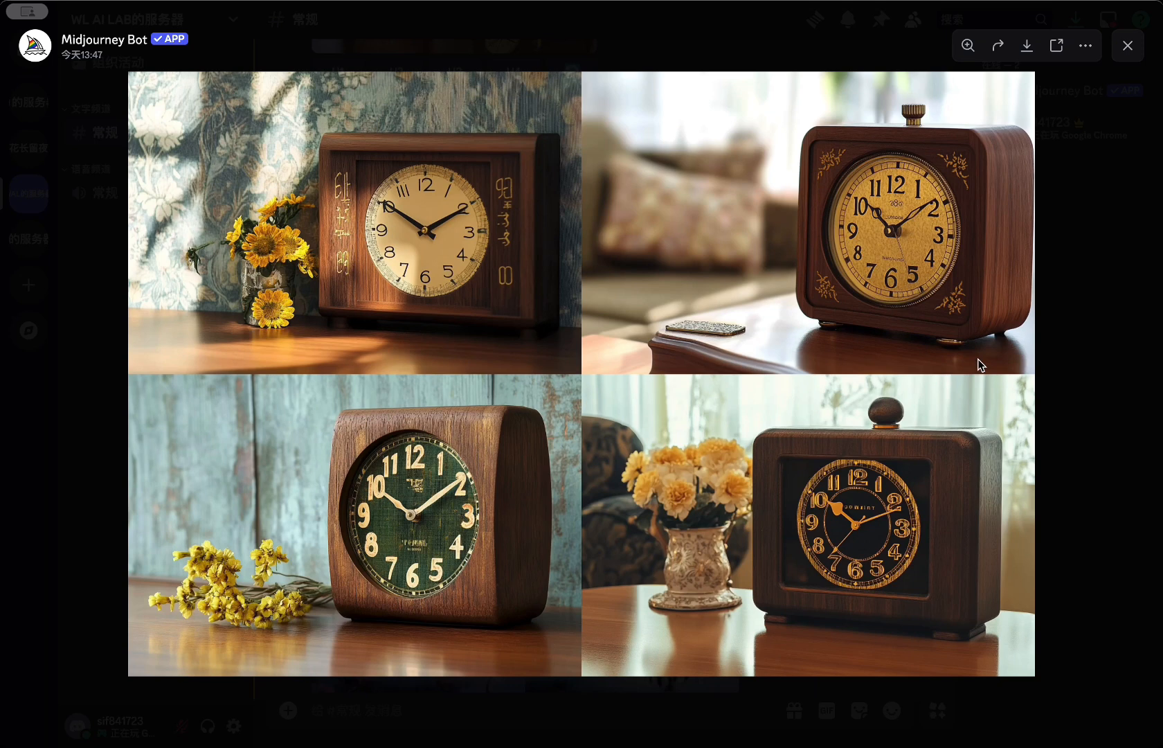
left_click(1128, 48)
scroll(720, 453, "down", 1)
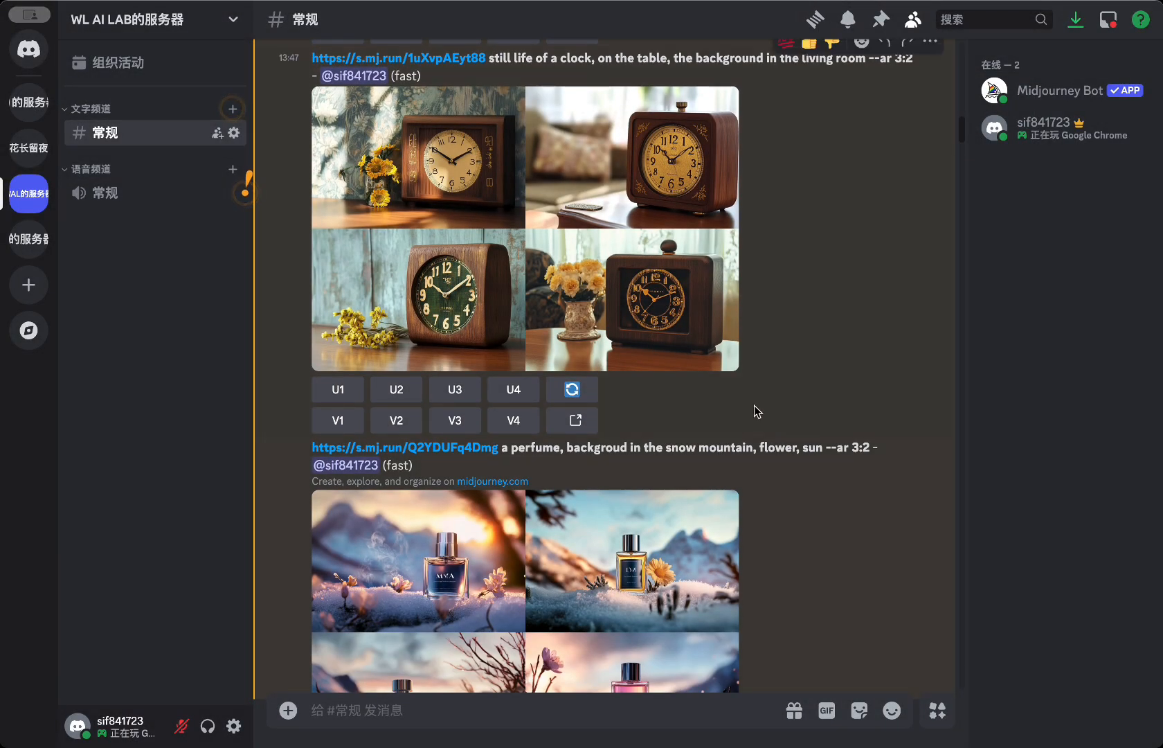
scroll(754, 409, "up", 4)
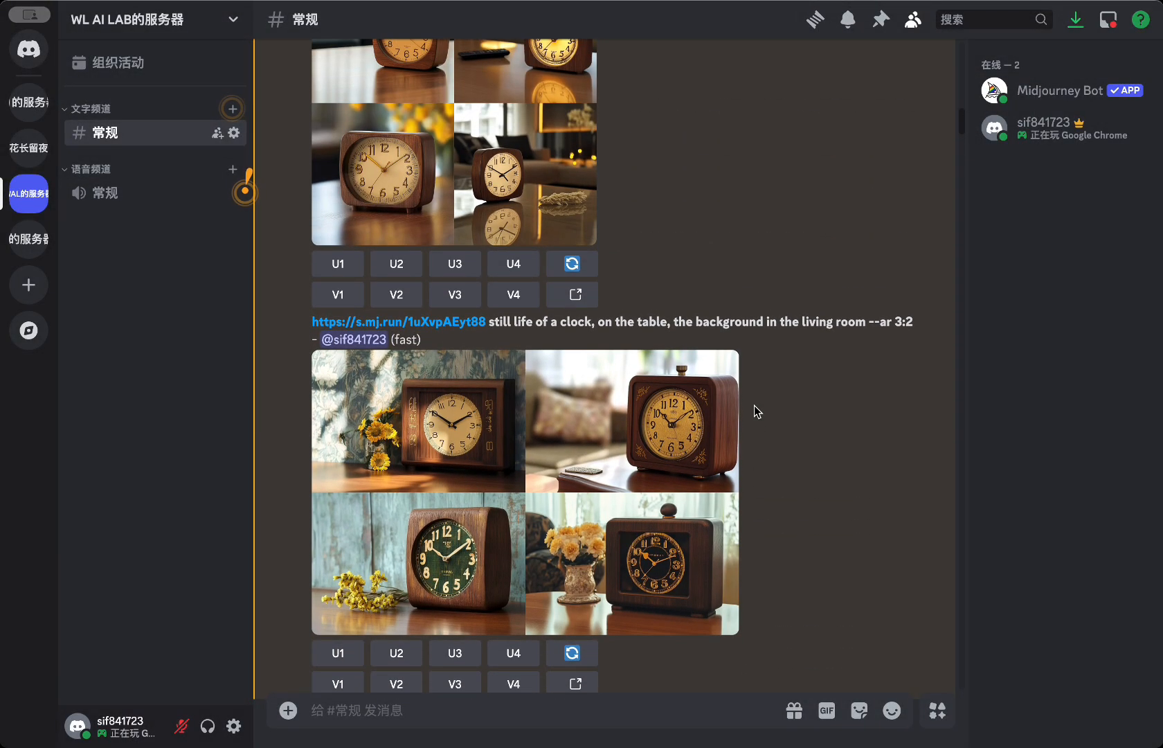
scroll(754, 407, "down", 4)
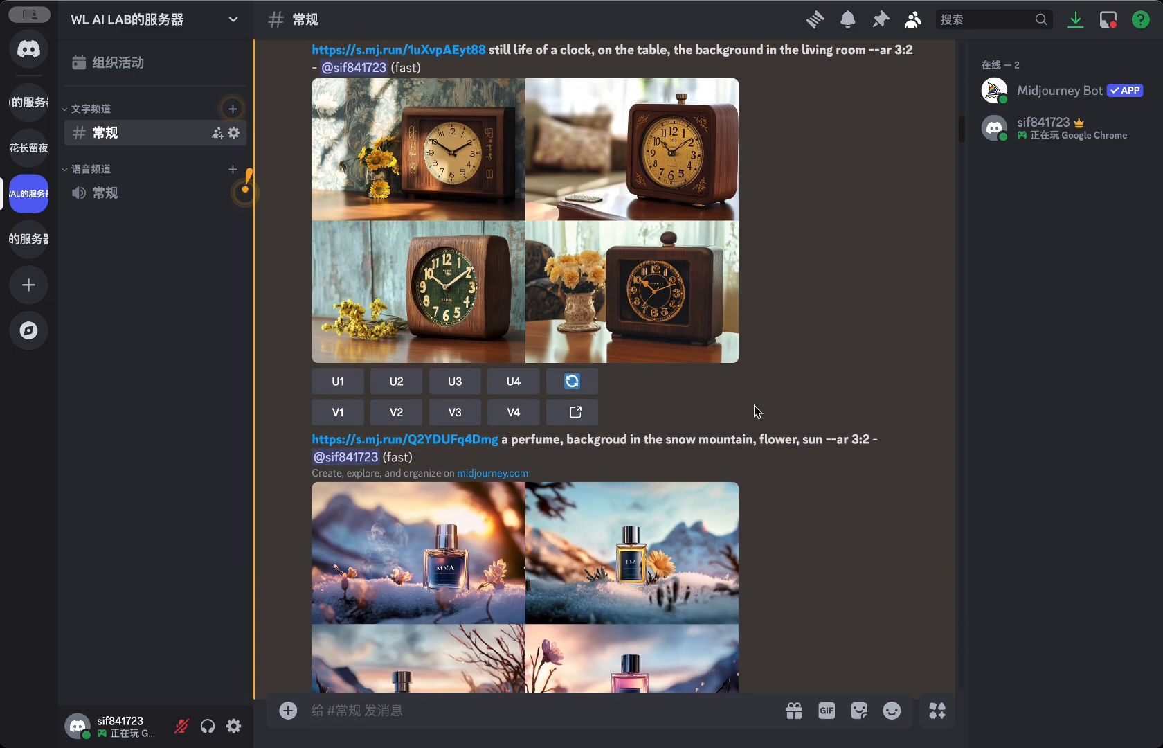
Step: Compare the enlarged Dior Sauvage reference photo with the enlarged grid of the "a perfume, backgroud in the snow mountain, flower, sun --ar 3:2" prompt
scroll(754, 407, "down", 5)
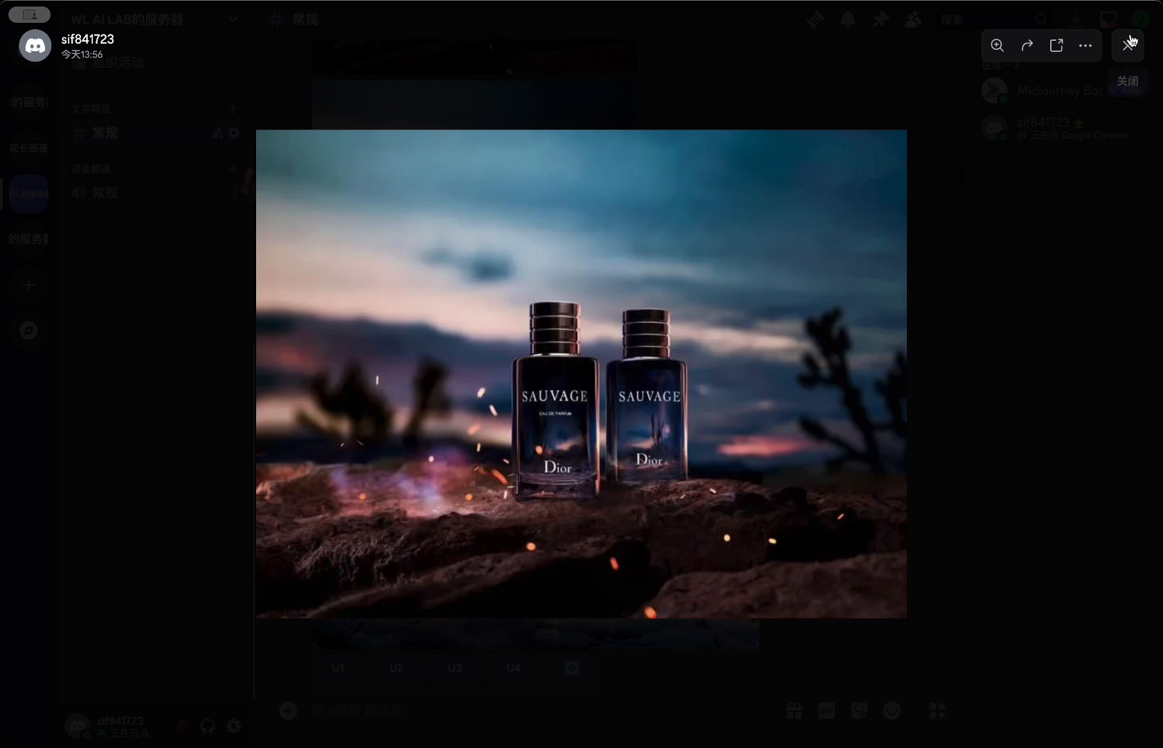
key("Left")
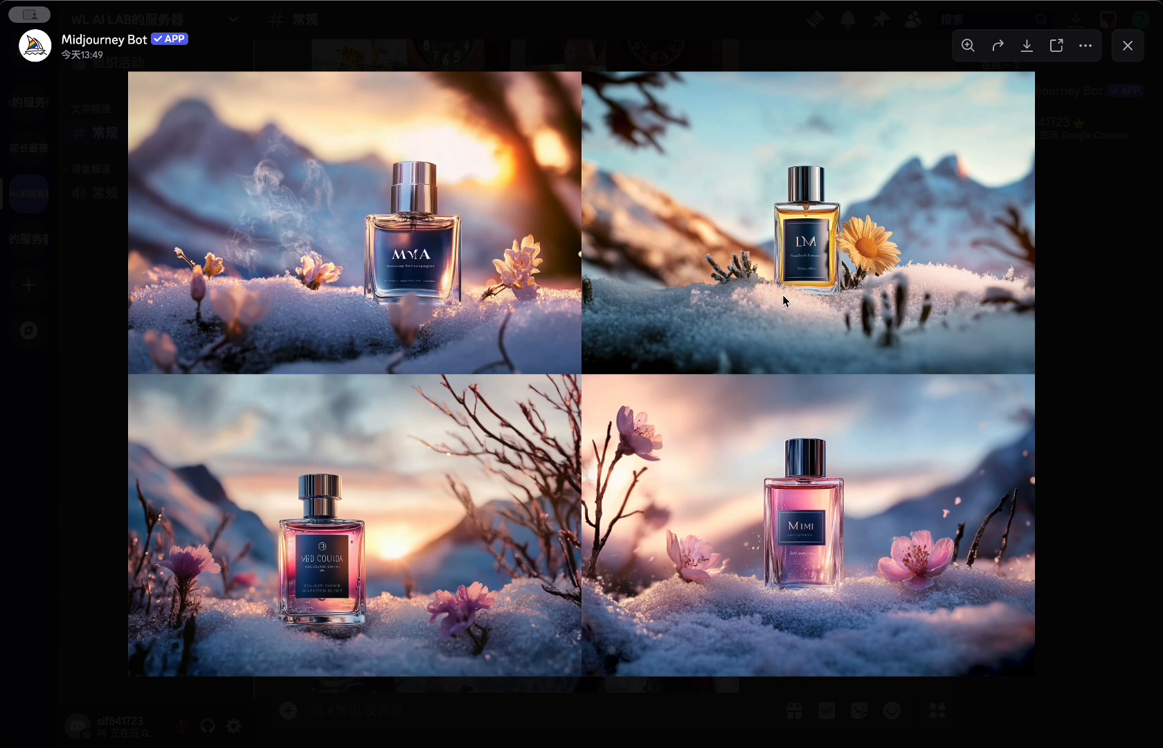
left_click(1127, 47)
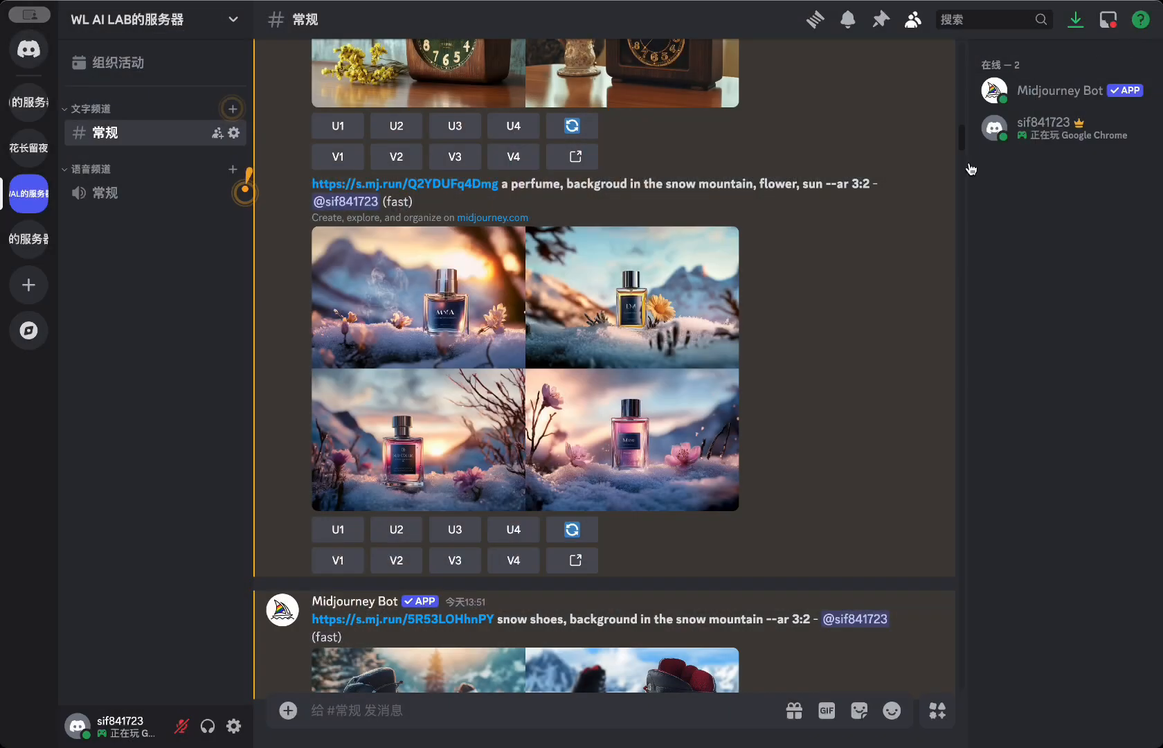
scroll(693, 381, "up", 2)
scroll(693, 379, "up", 2)
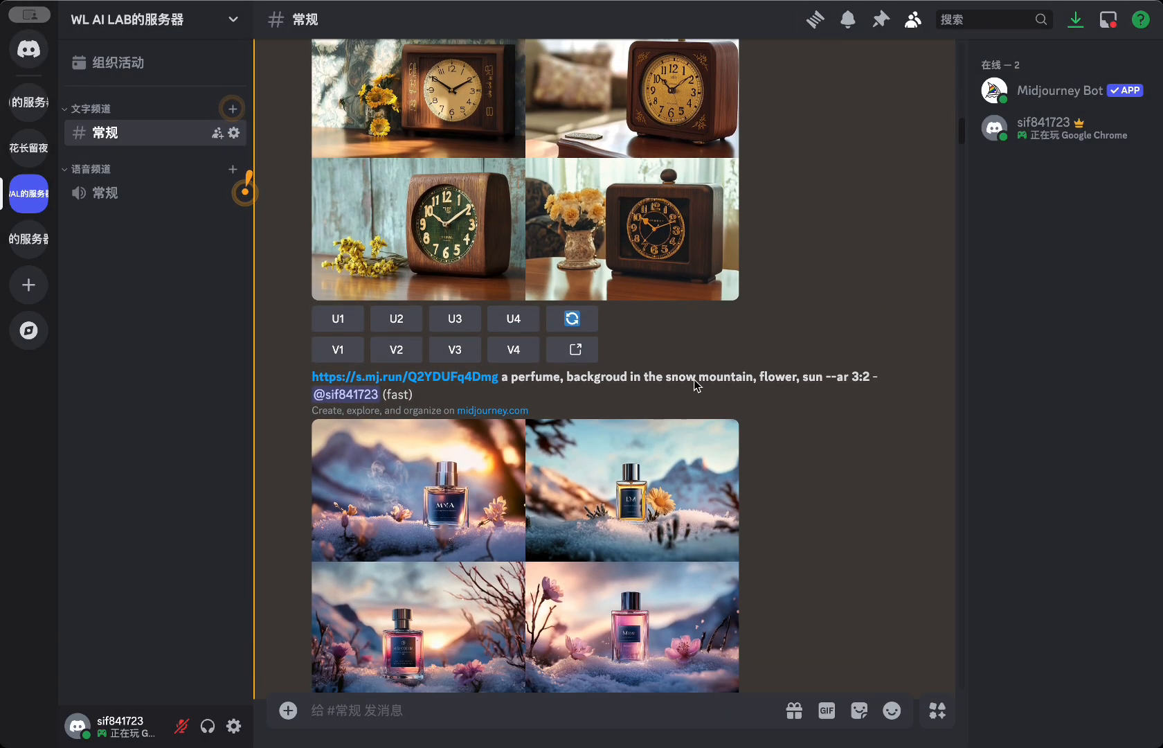
scroll(693, 379, "down", 5)
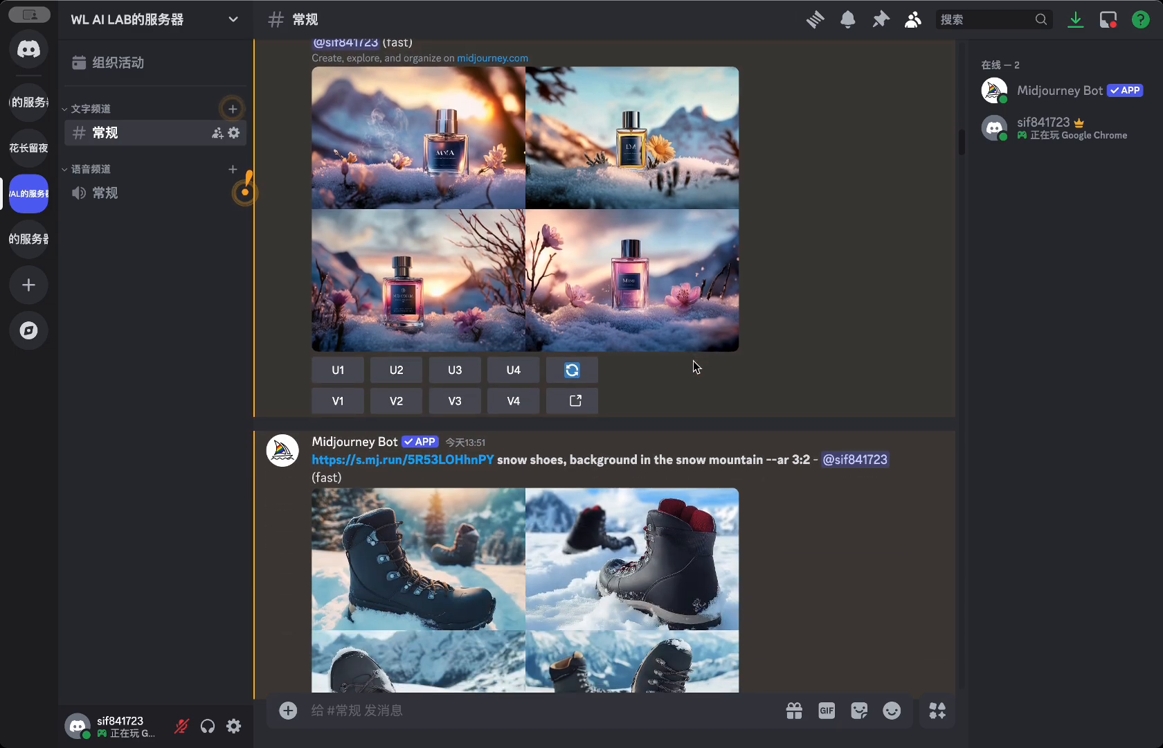
left_click(673, 264)
left_click(1126, 47)
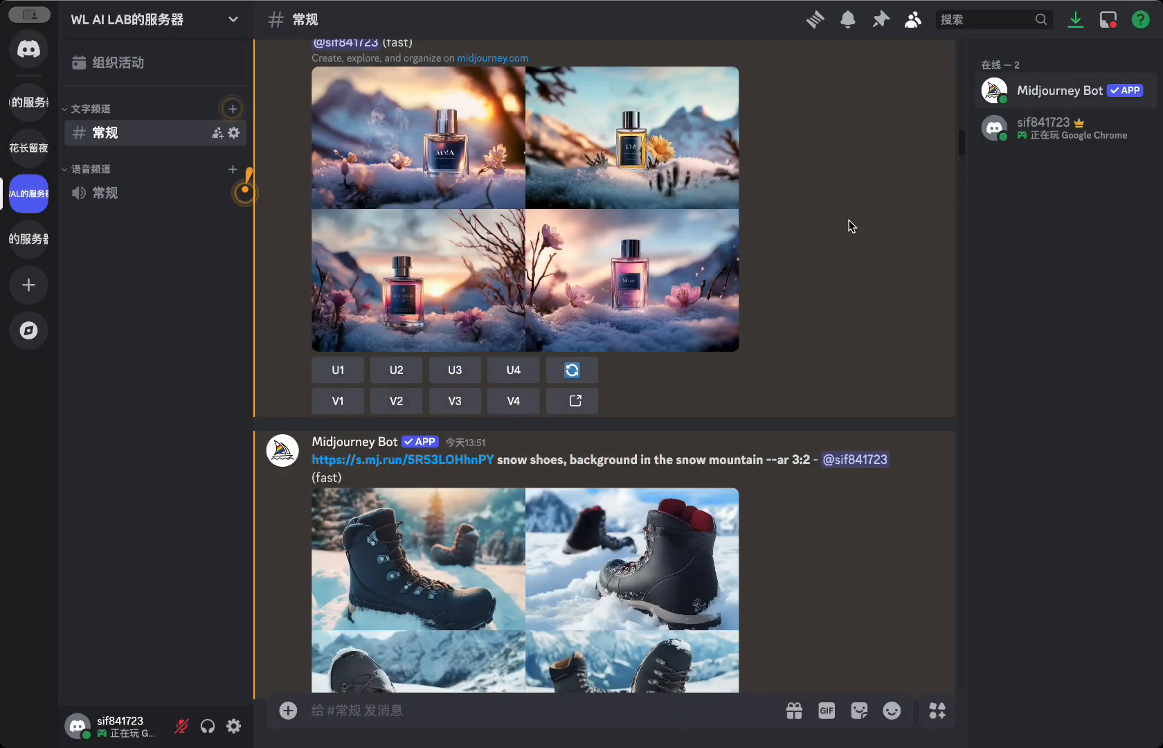
Step: View the enlarged black 6:00 alarm clock reference photo and find the "a digital clock, background in a bedroom desk" prompt
scroll(689, 318, "up", 10)
scroll(689, 318, "up", 5)
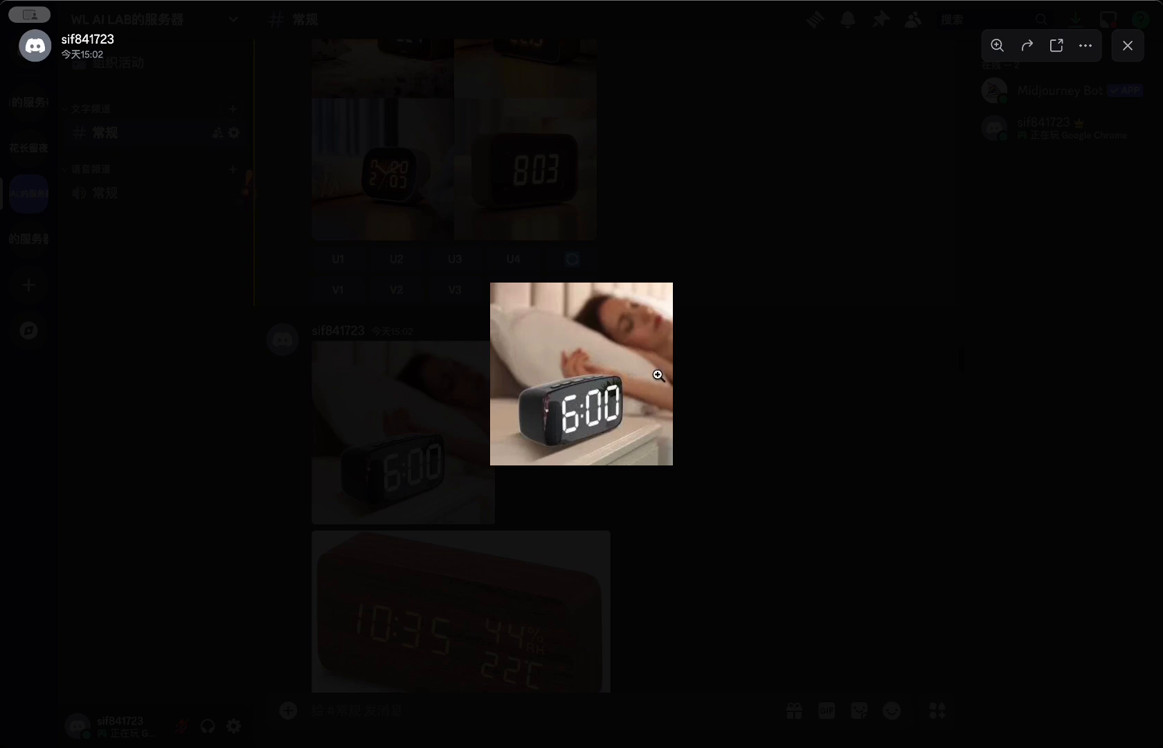
left_click(748, 315)
scroll(780, 495, "up", 5)
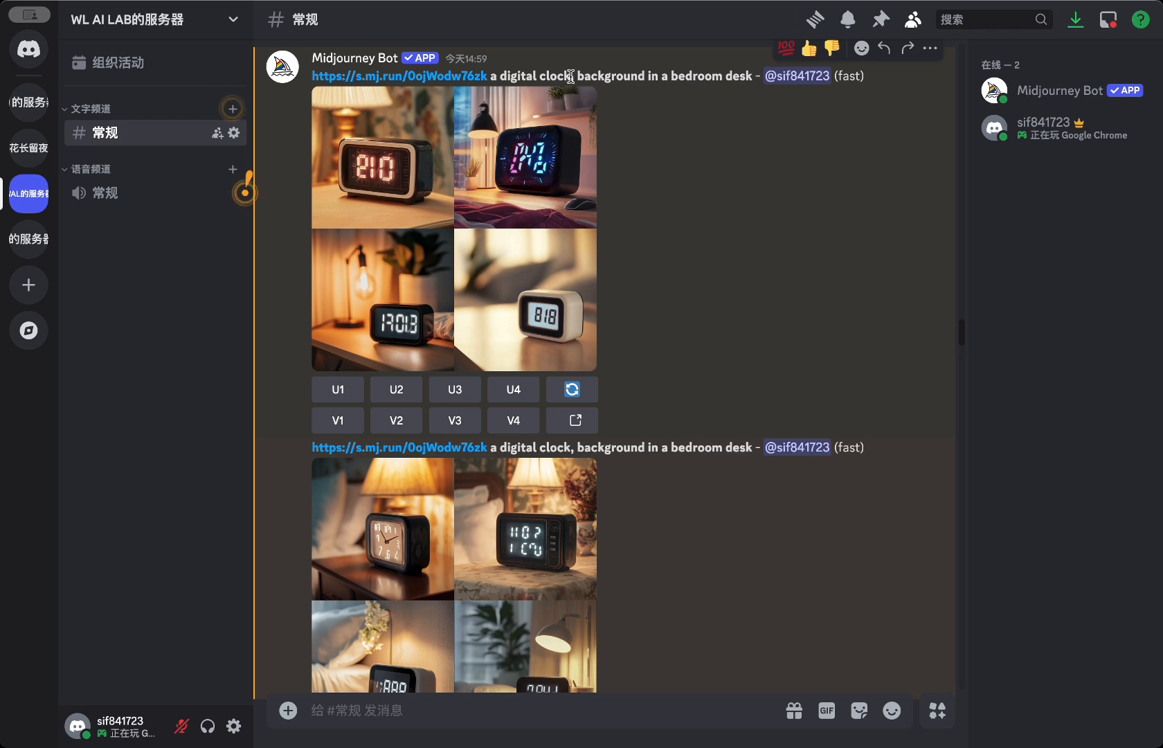
Step: Highlight the subject and background wording of the first "a digital clock, background in a bedroom desk" prompt and view its grid enlarged
left_click_drag(571, 76, 491, 75)
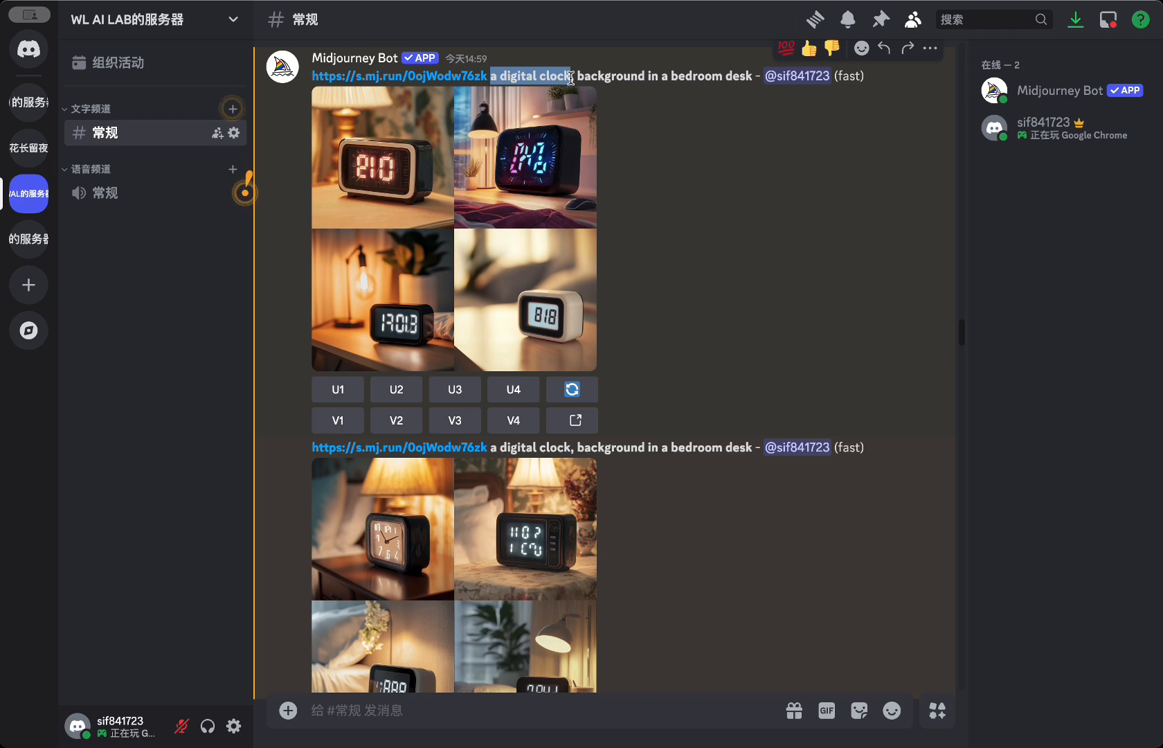
left_click(540, 77)
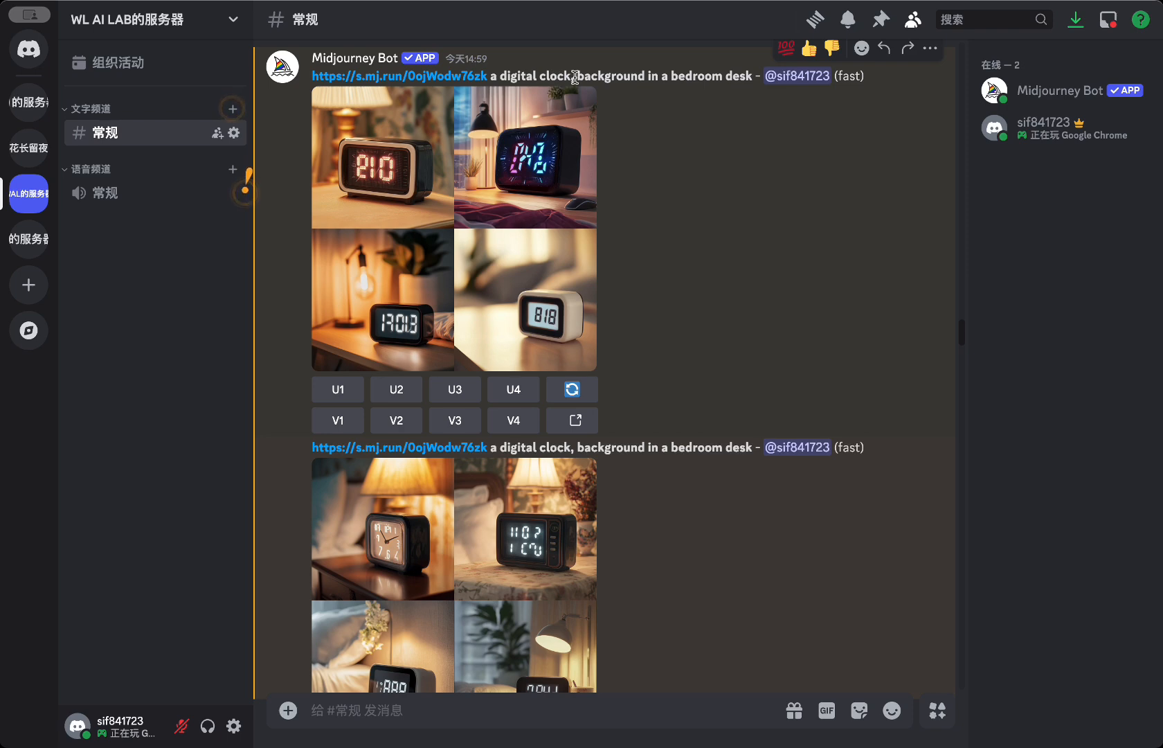
left_click_drag(576, 77, 754, 76)
left_click(513, 238)
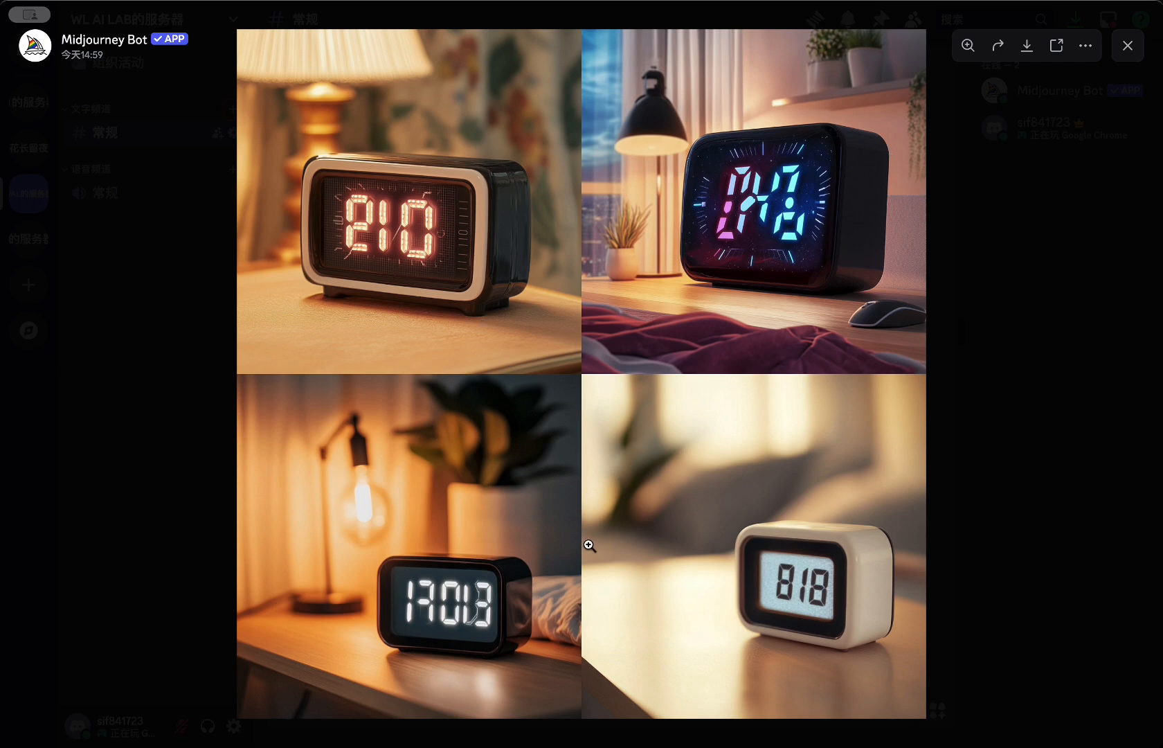
key("Escape")
Step: Highlight "a digital clock," in the second bedroom desk prompt and review the wooden 10:35 digital clock reference photo
left_click_drag(490, 277, 577, 277)
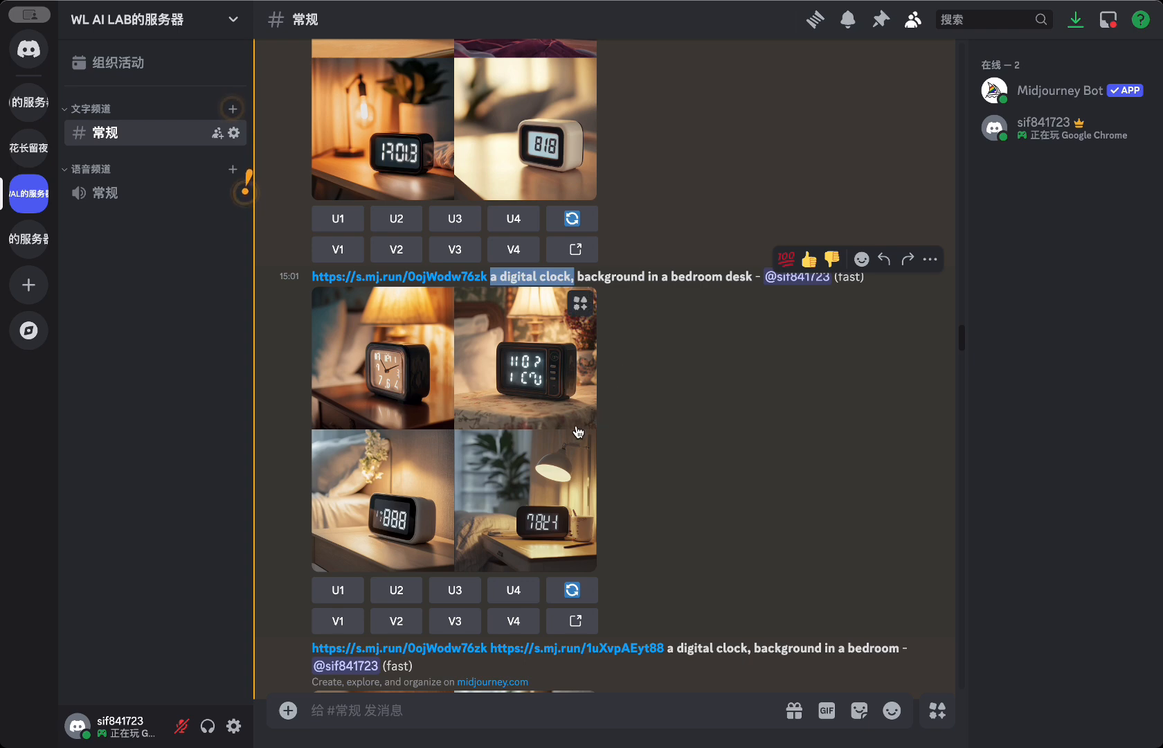
scroll(575, 426, "down", 1)
scroll(575, 432, "down", 5)
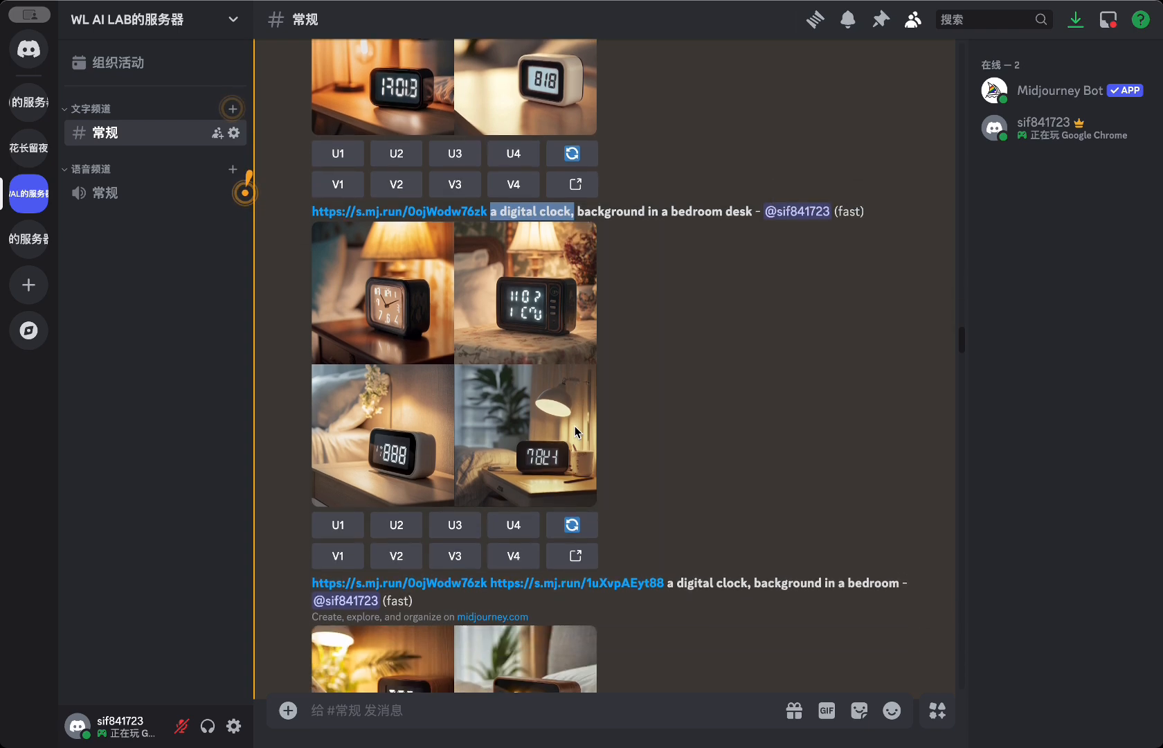
scroll(574, 427, "down", 15)
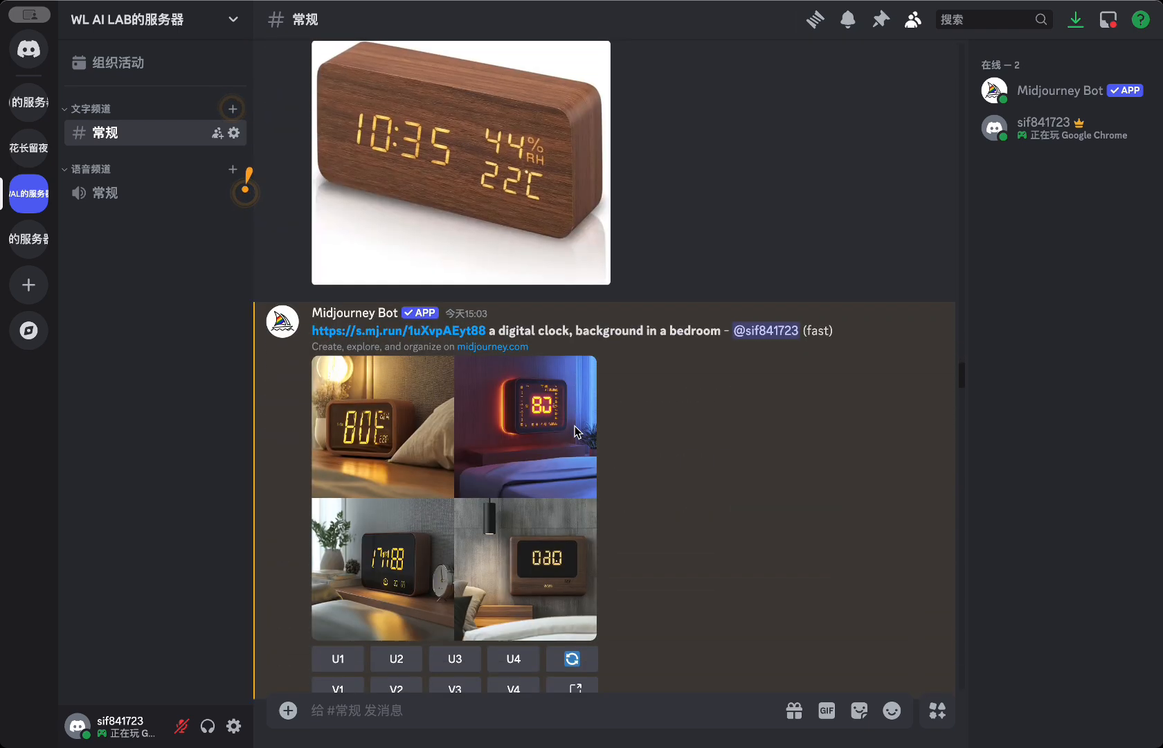
scroll(576, 432, "up", 4)
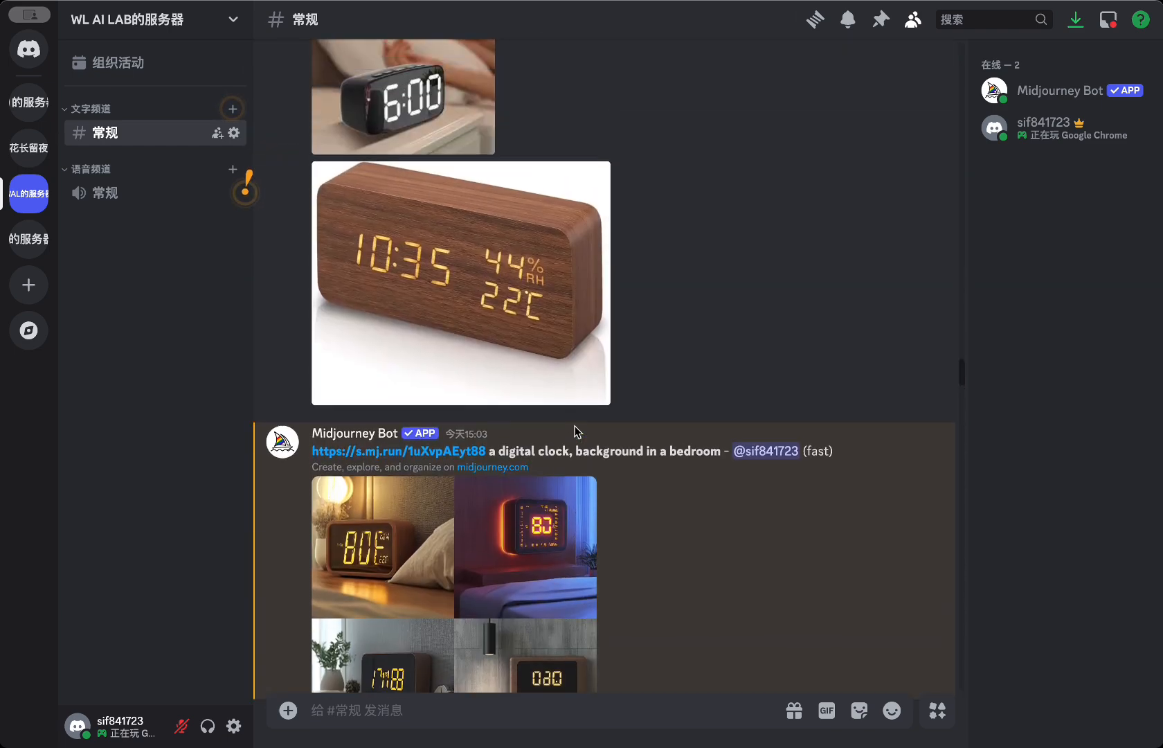
scroll(552, 259, "down", 1)
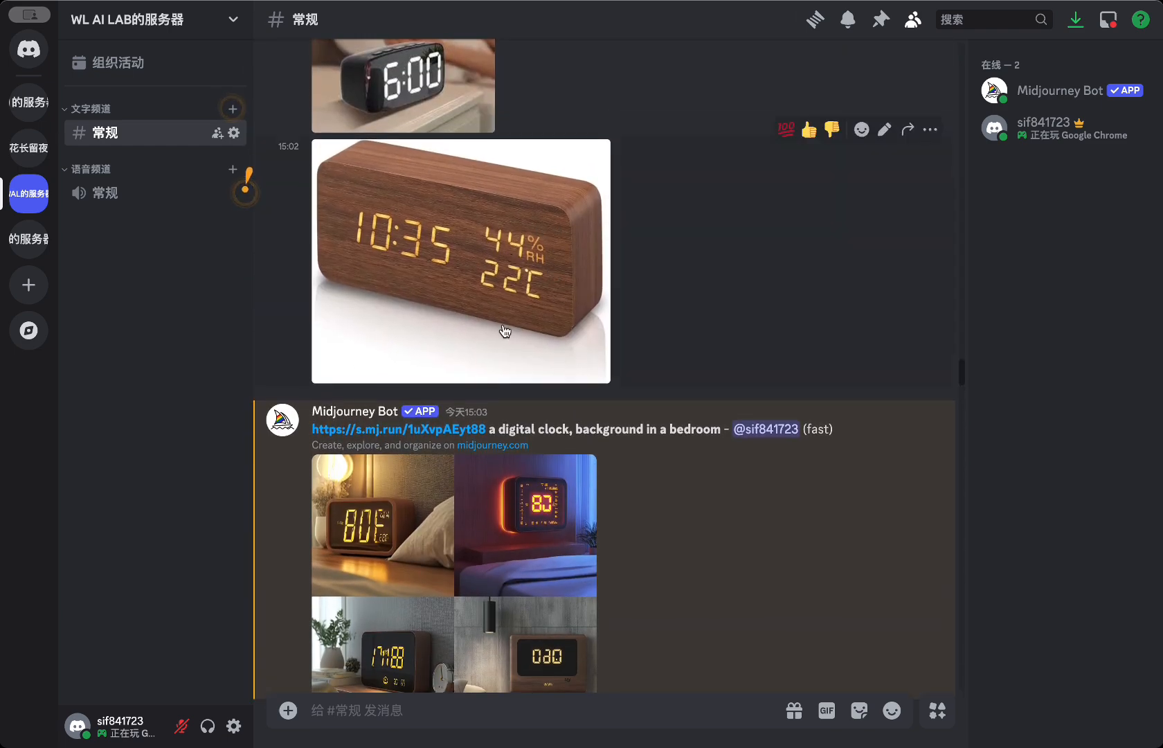
Step: Highlight the image link and "a digital clock," in the single-link "background in a bedroom" prompt below the wooden clock and view its grid enlarged
left_click_drag(483, 434, 324, 441)
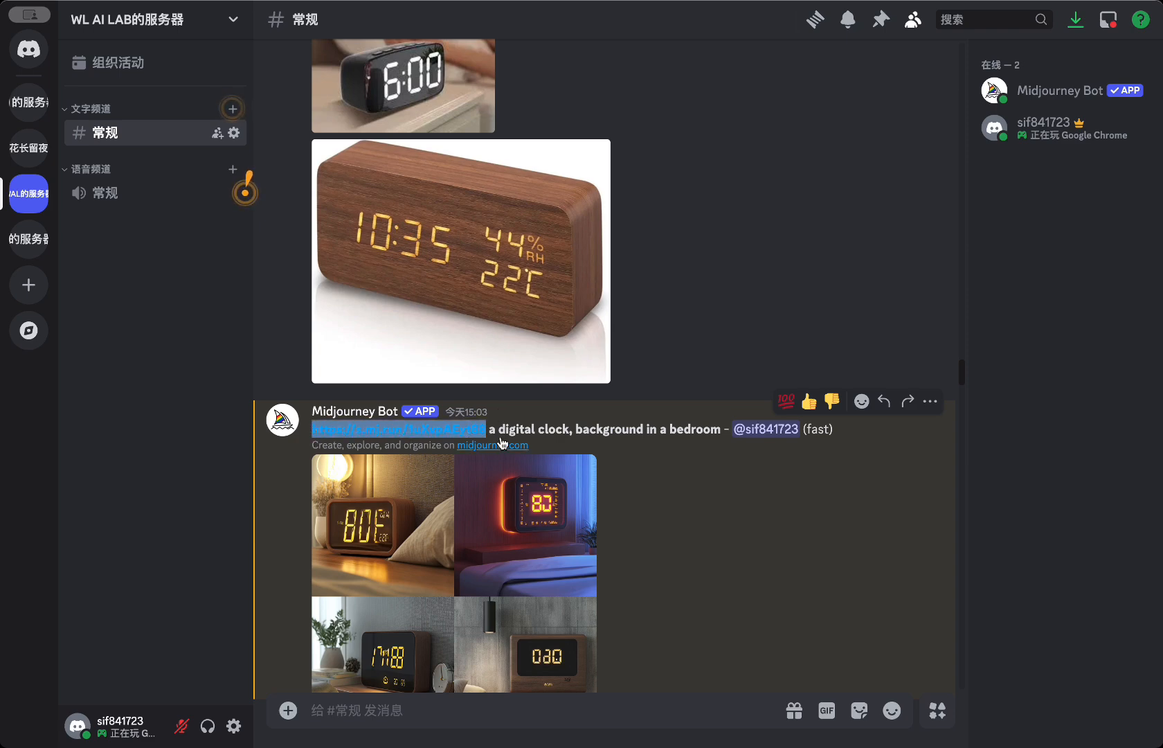
left_click_drag(489, 429, 574, 430)
scroll(622, 436, "down", 1)
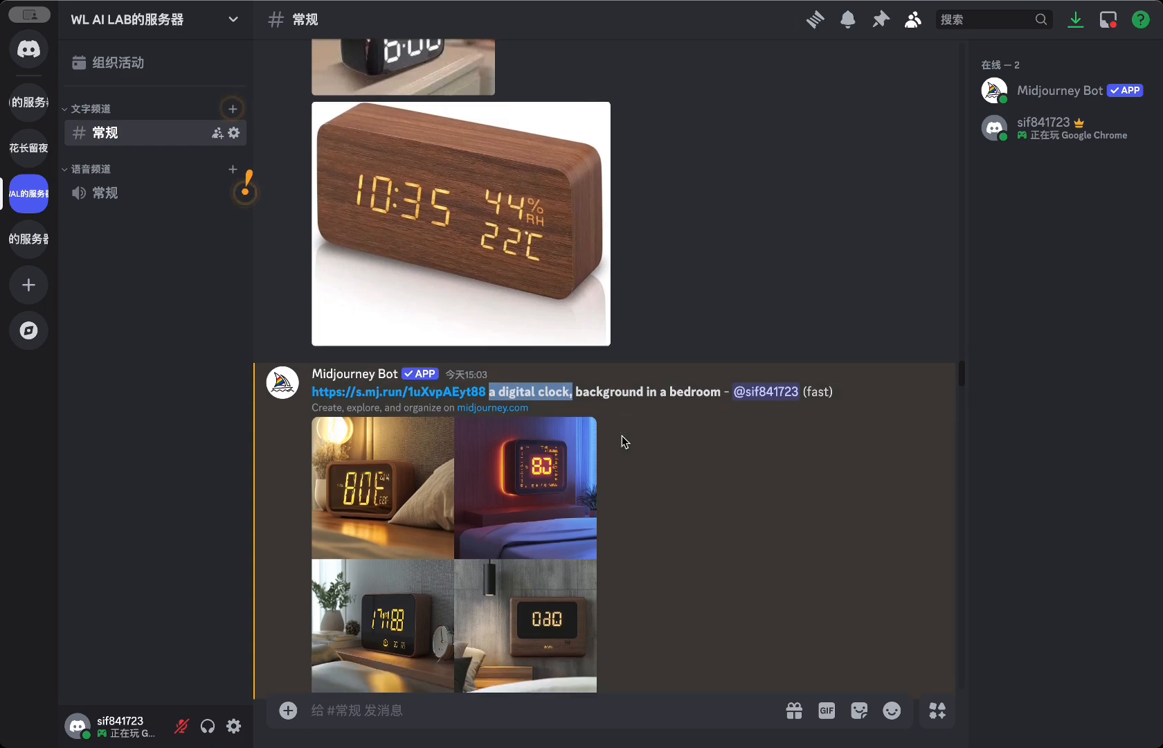
left_click(511, 499)
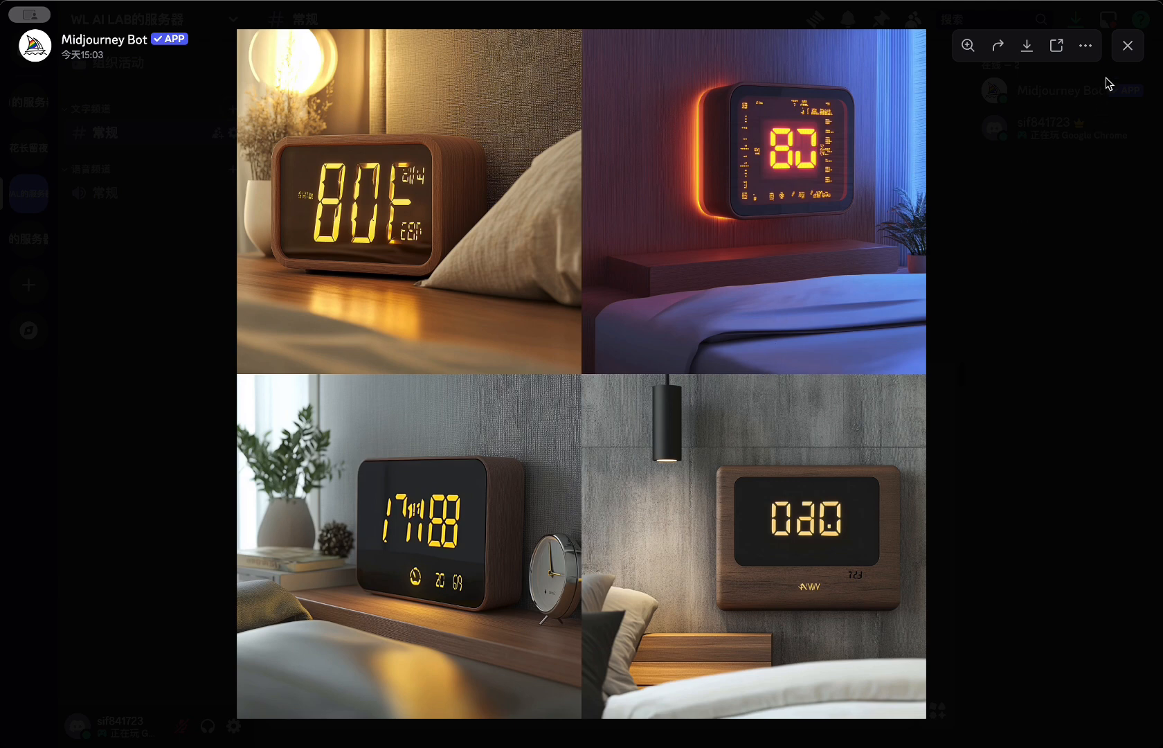
left_click(1128, 47)
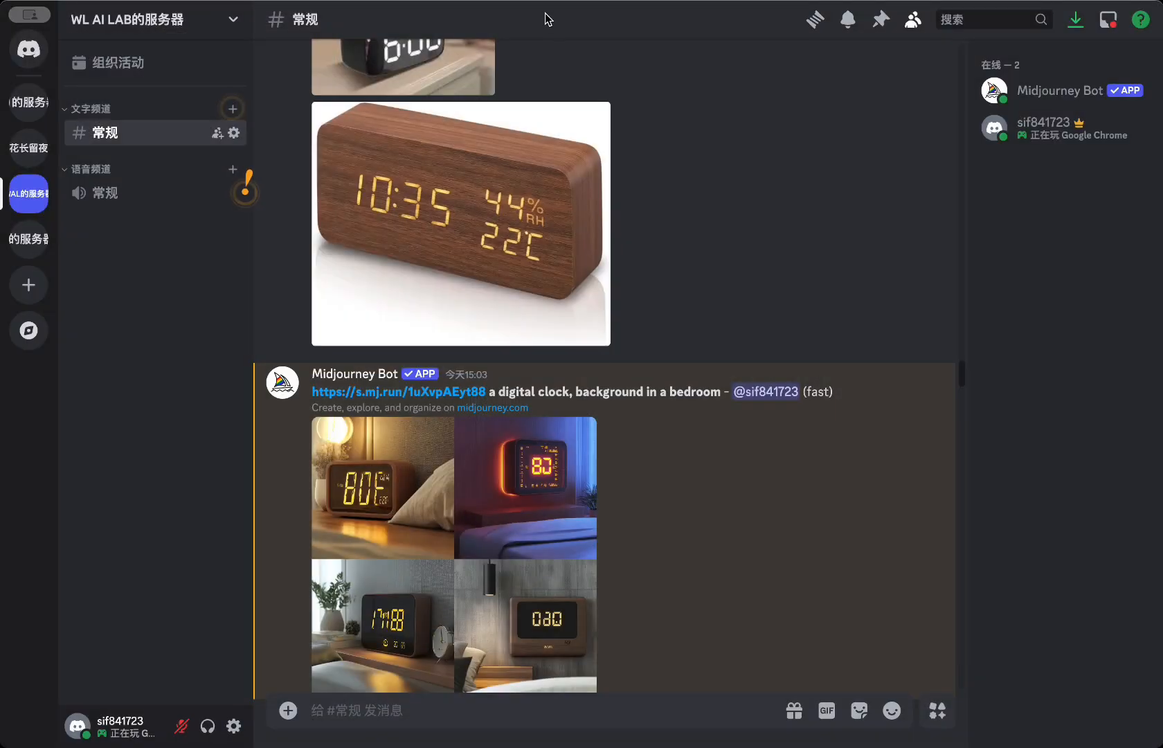